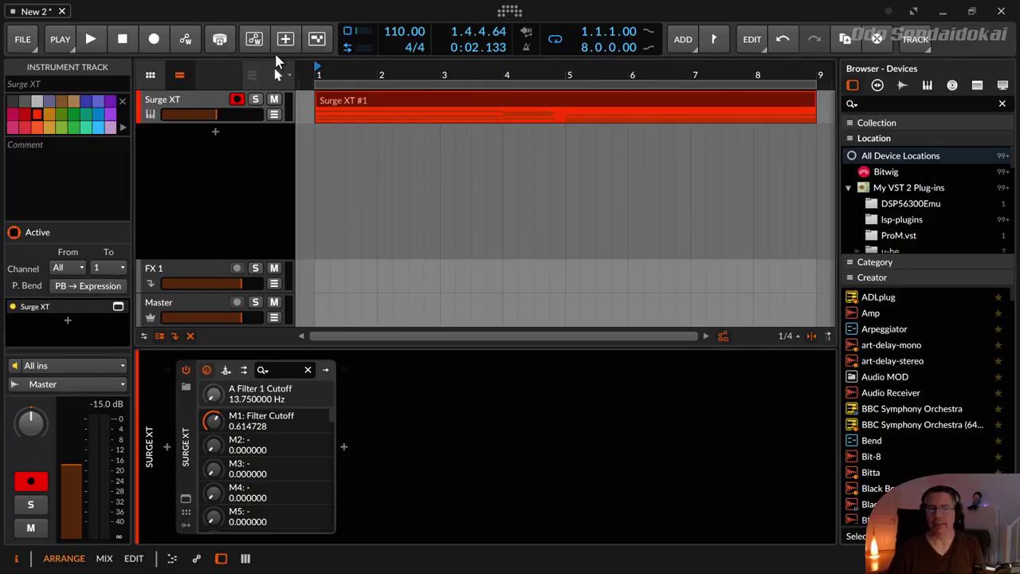
Step: Select the Surge XT #1 clip and listen to it from bar 1, stopping playback in bar 5
left_click(319, 100)
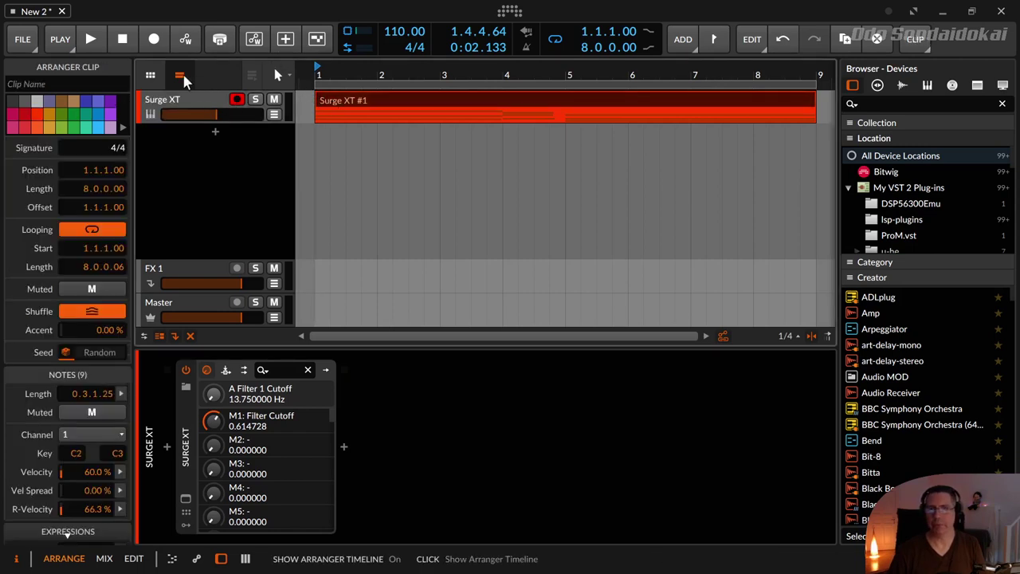
key("space")
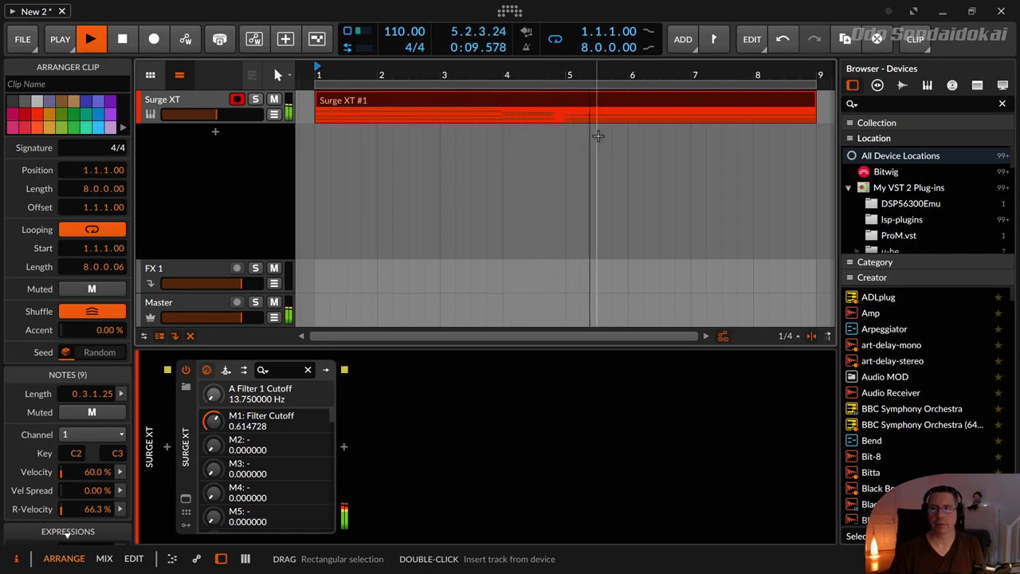
left_click(126, 41)
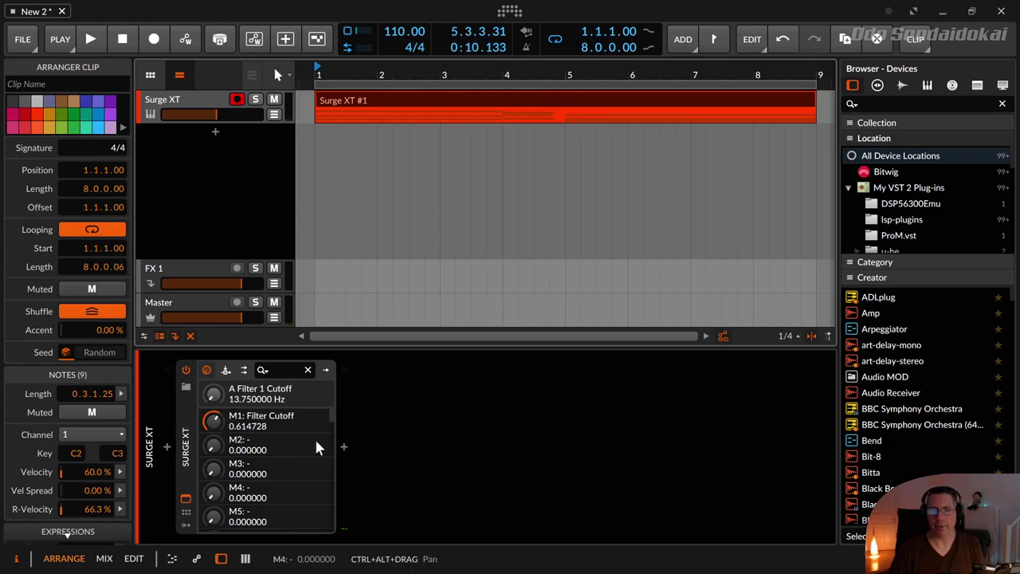
Step: Open the Surge XT plugin window, reposition it to view its filter controls, and close it again
key("alt+Tab")
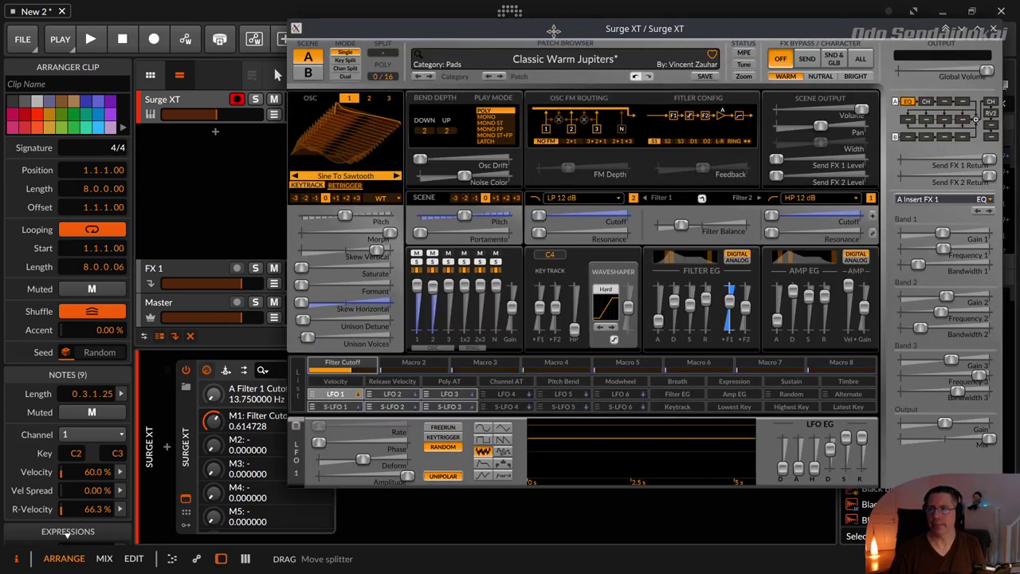
left_click_drag(554, 30, 531, 33)
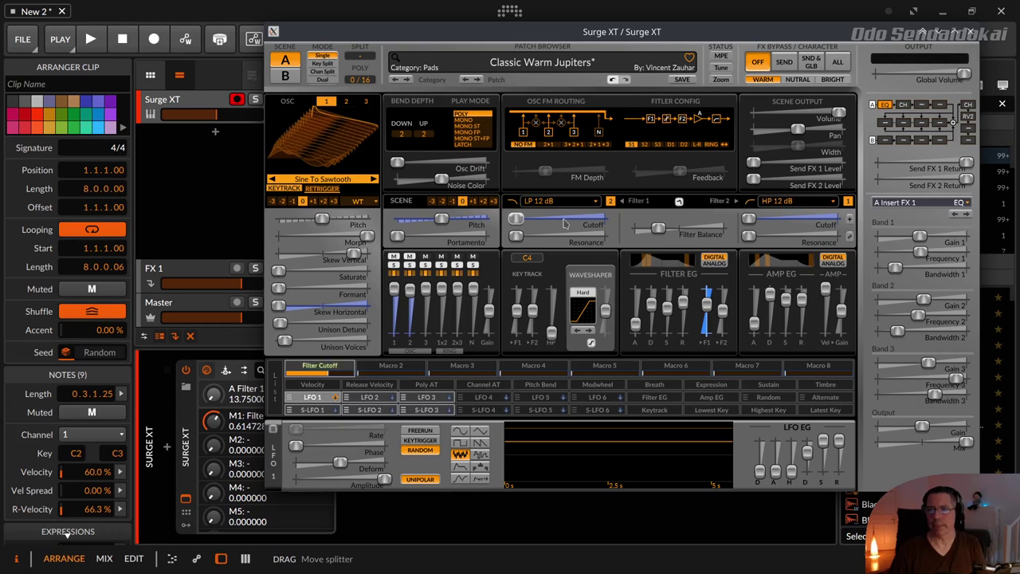
left_click_drag(428, 44, 458, 64)
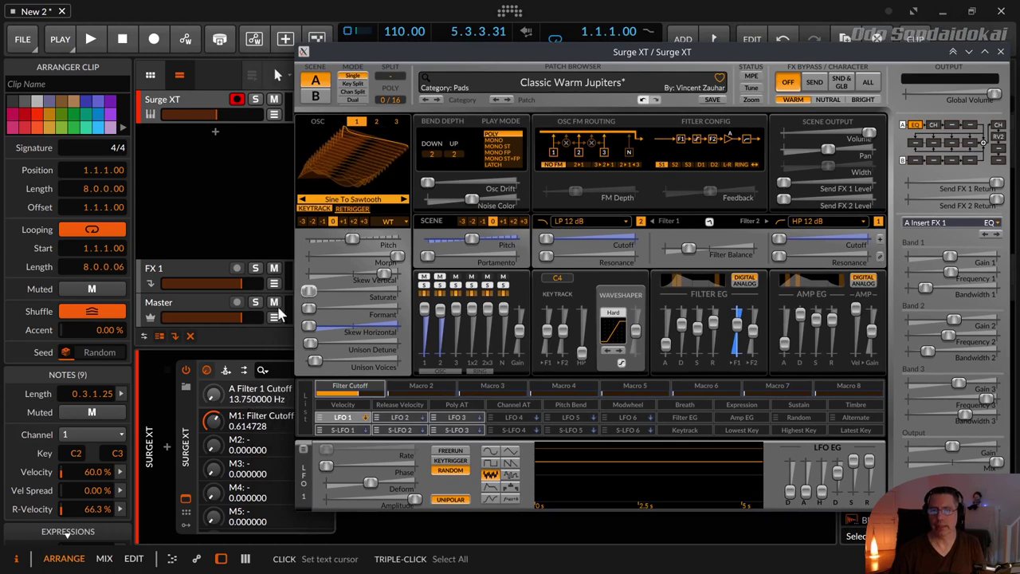
right_click(213, 390)
left_click(238, 441)
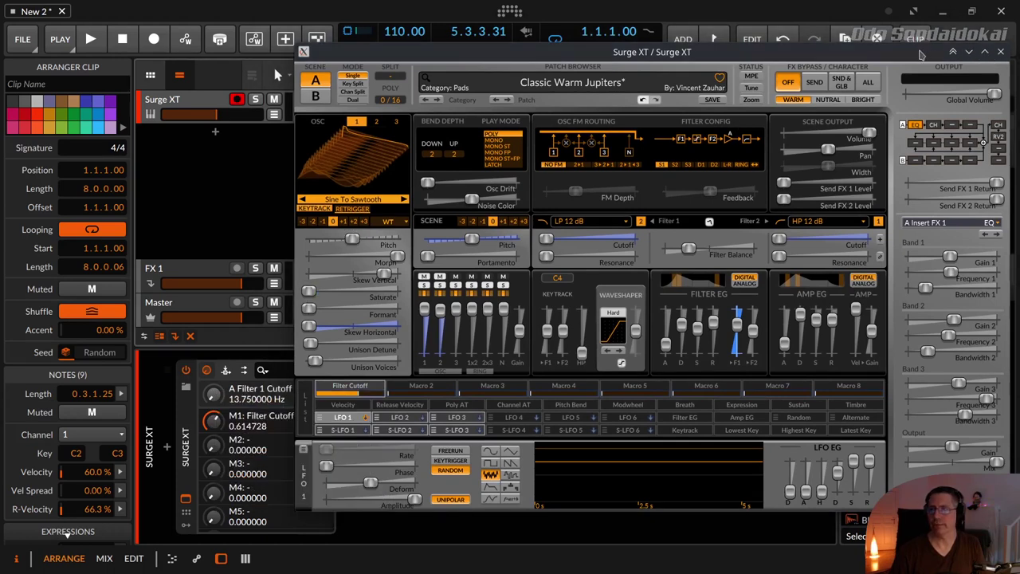
left_click(1001, 51)
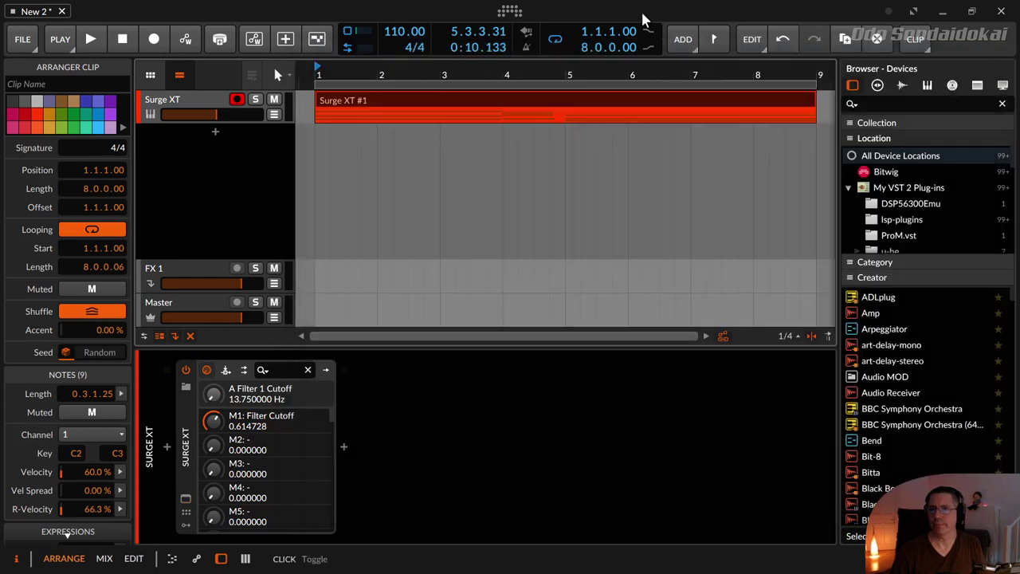
Step: Show the Surge XT track's automation lane and draw an A Filter 1 Cutoff ramp from 0% at bar 1 to 48.9% at bar 4
left_click(274, 114)
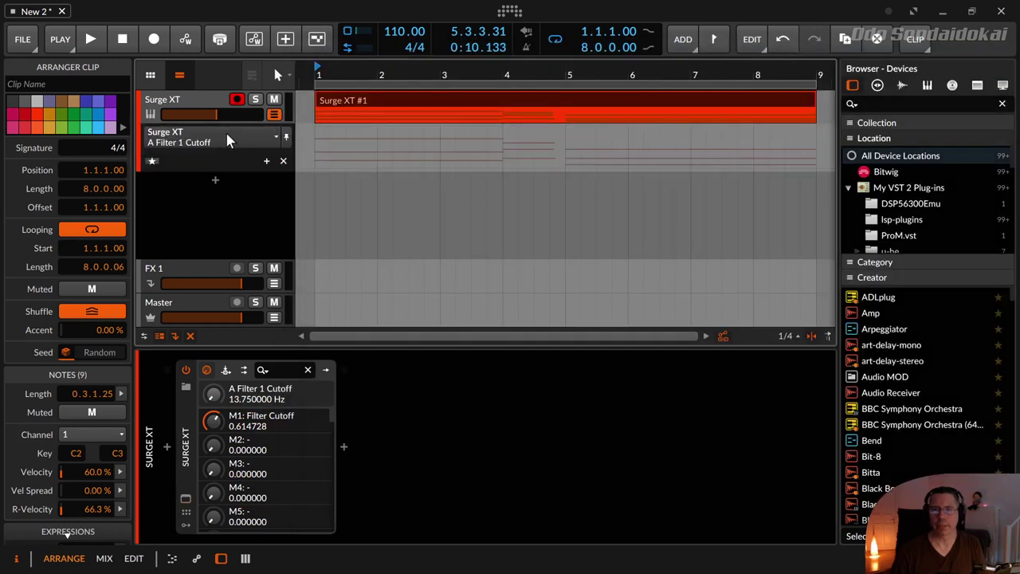
left_click(315, 169)
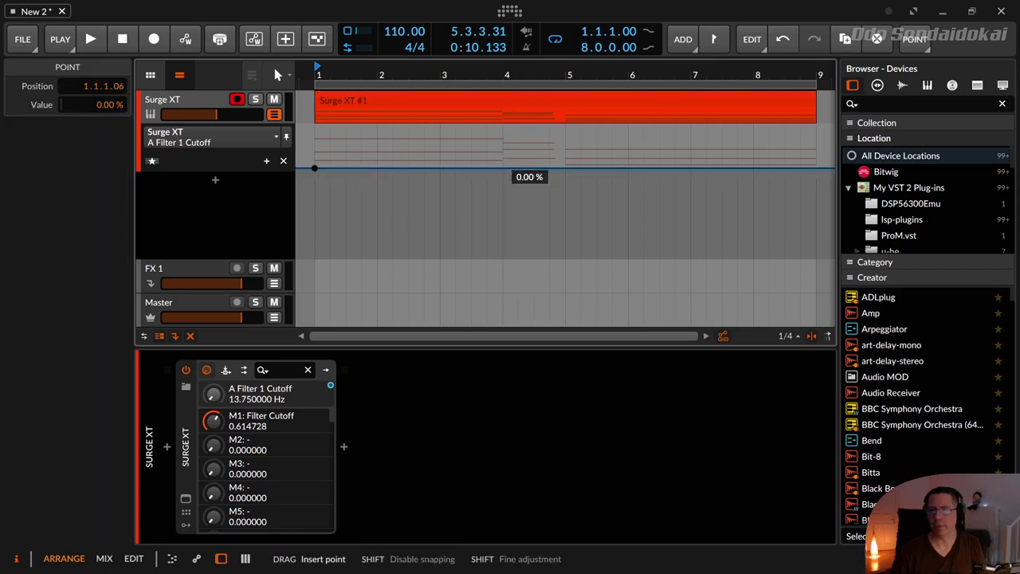
left_click_drag(505, 169, 502, 148)
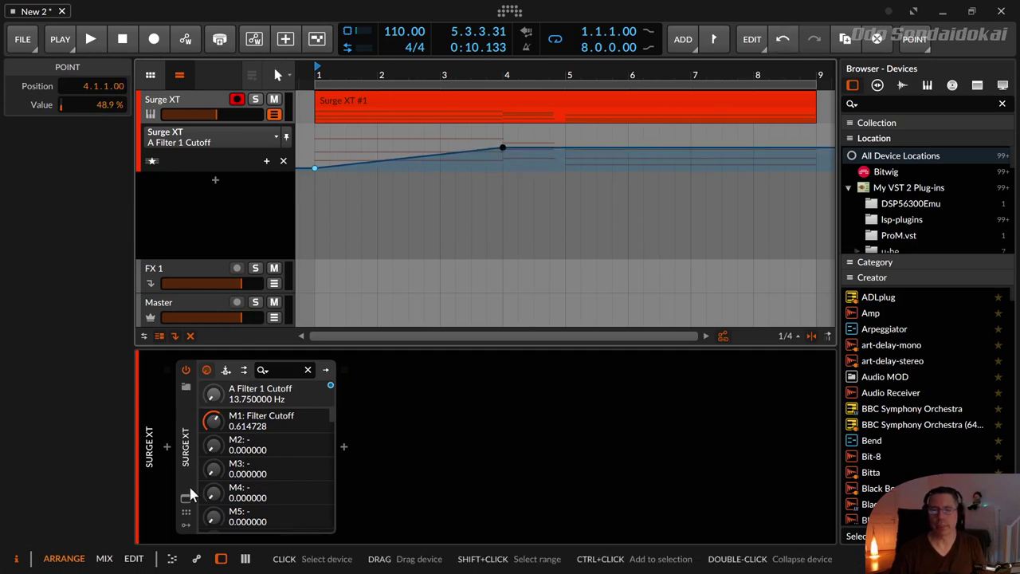
Step: Reopen the Surge XT window and place it beside the automation ramp so both can be watched
key("alt+Tab")
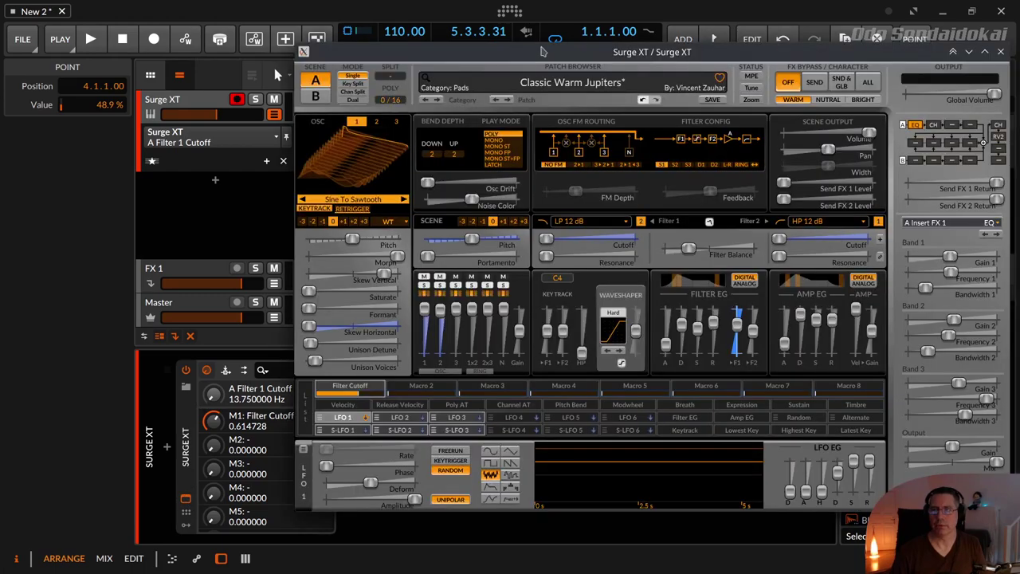
left_click_drag(542, 51, 606, 93)
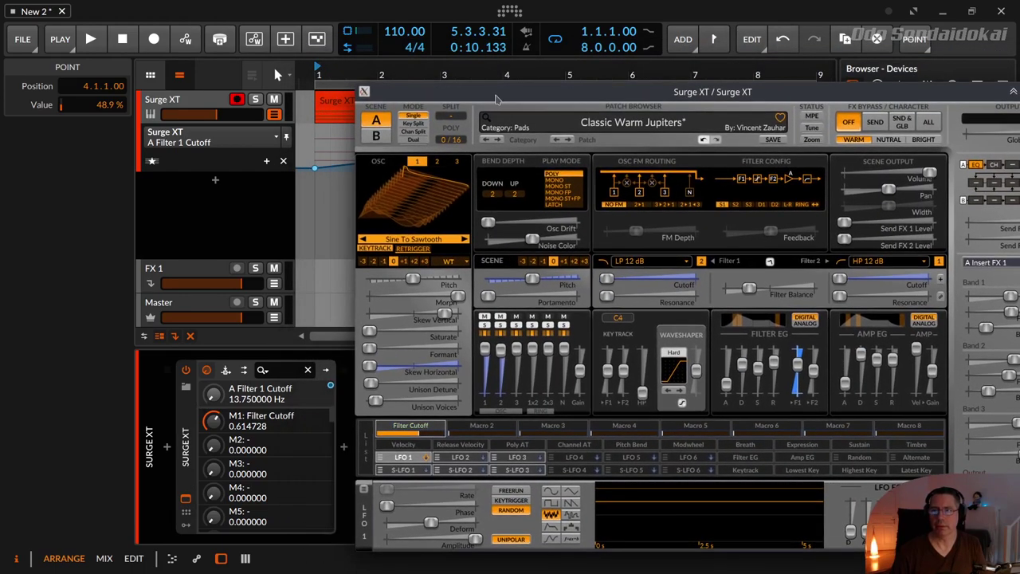
left_click_drag(495, 98, 683, 65)
Step: Play from bar 1 to watch the Filter 1 Cutoff slider follow the automation, stop, and return to the start
left_click(114, 40)
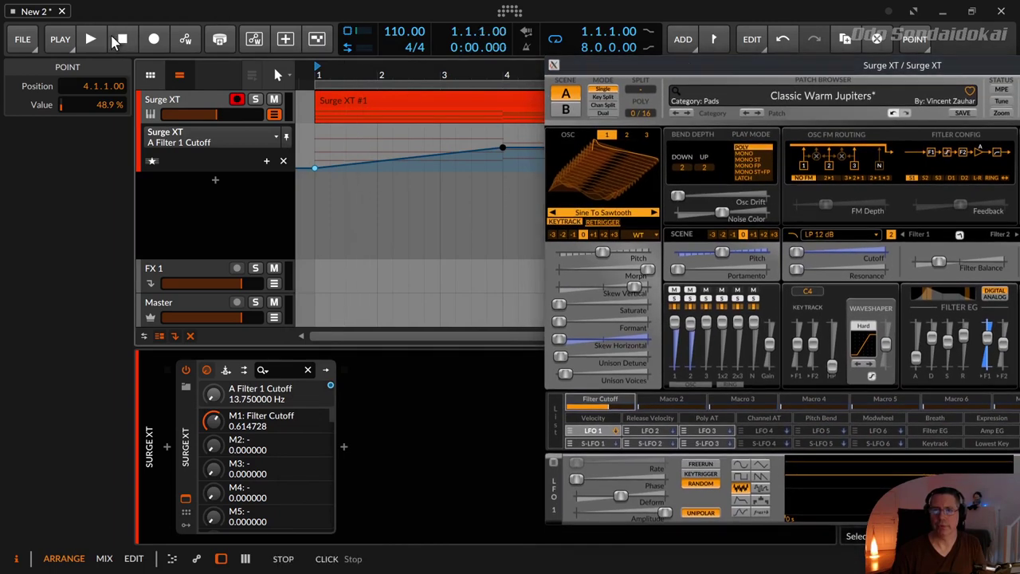
left_click(91, 40)
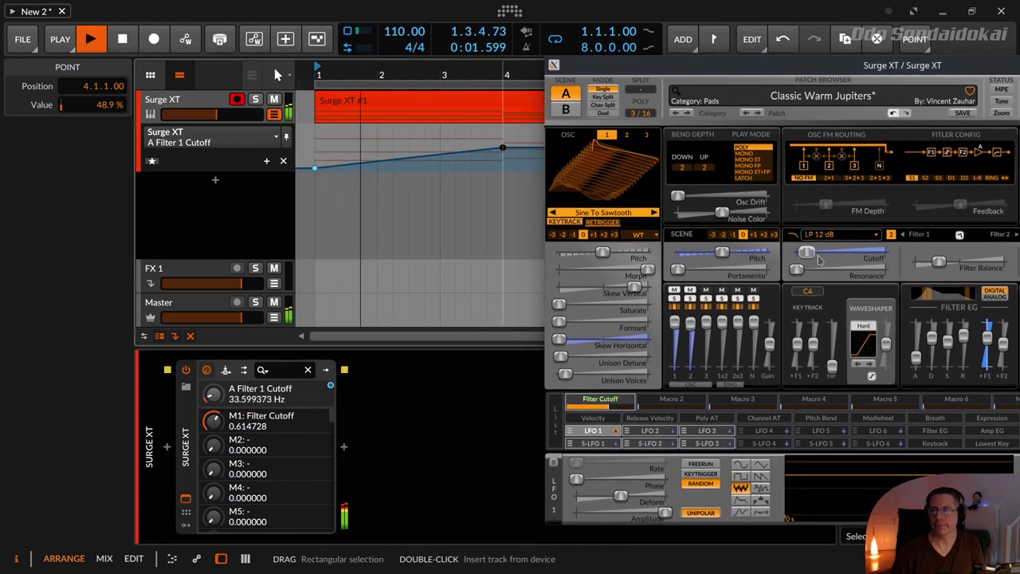
key("super")
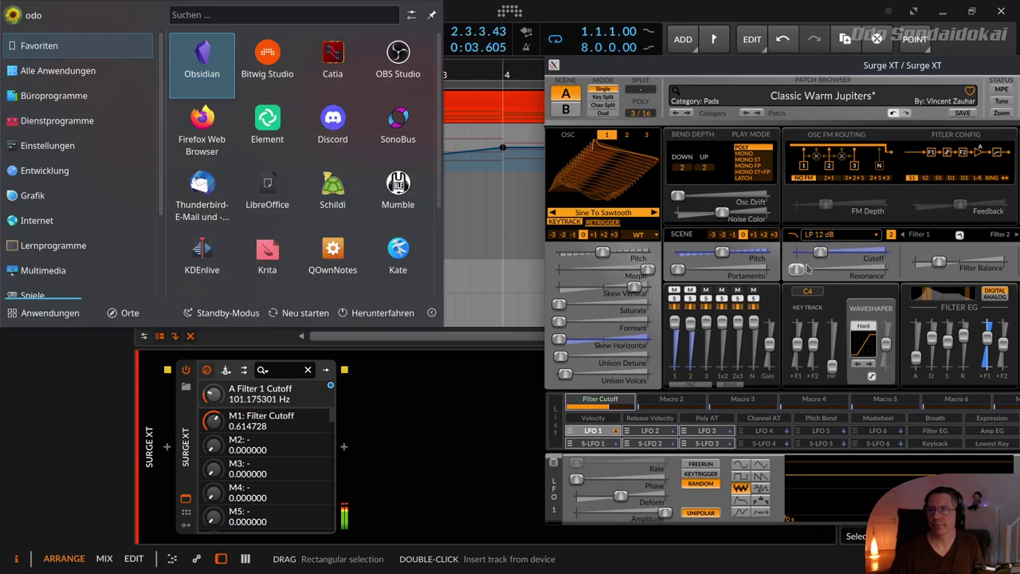
key("Escape")
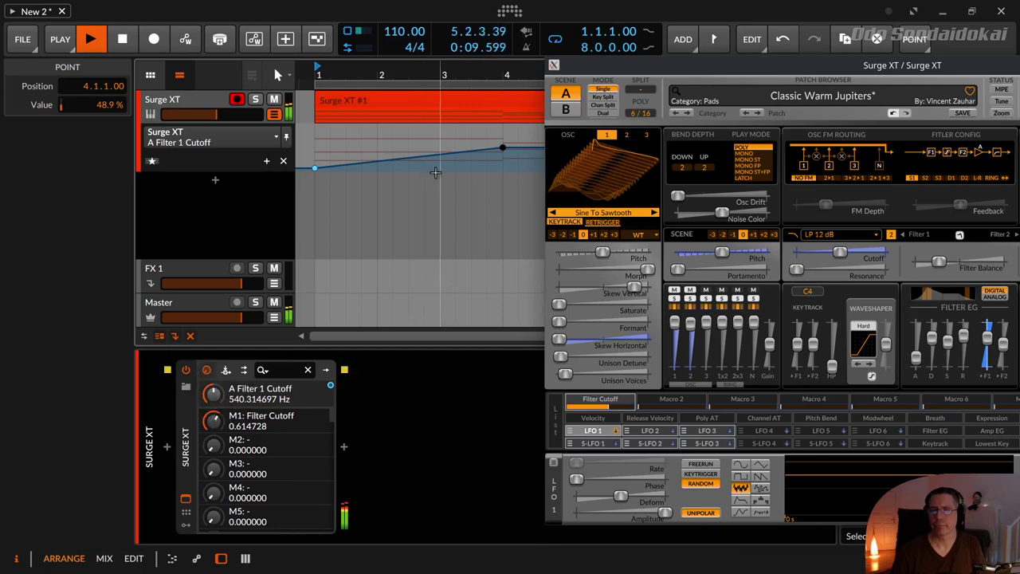
left_click(130, 40)
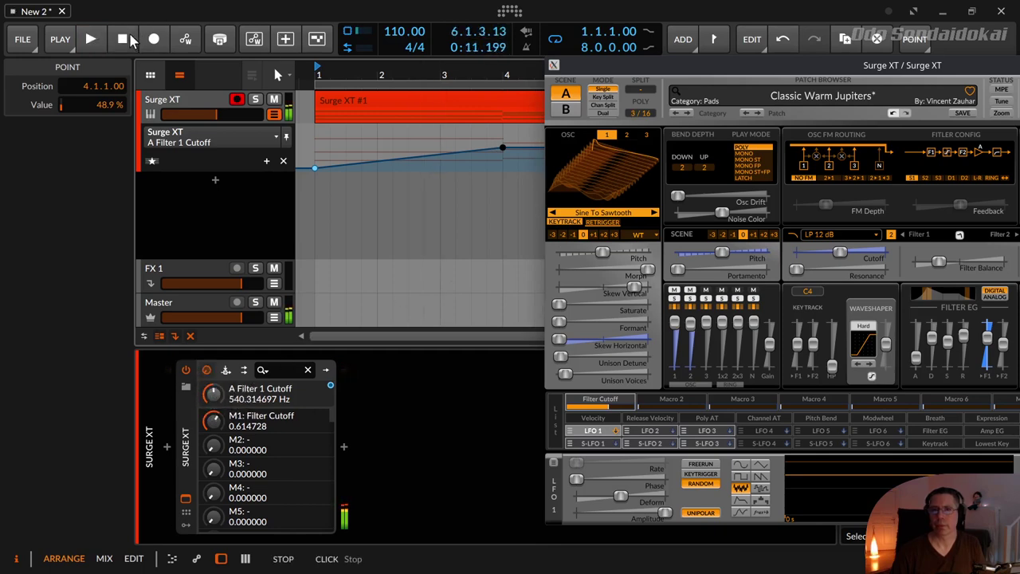
left_click(130, 40)
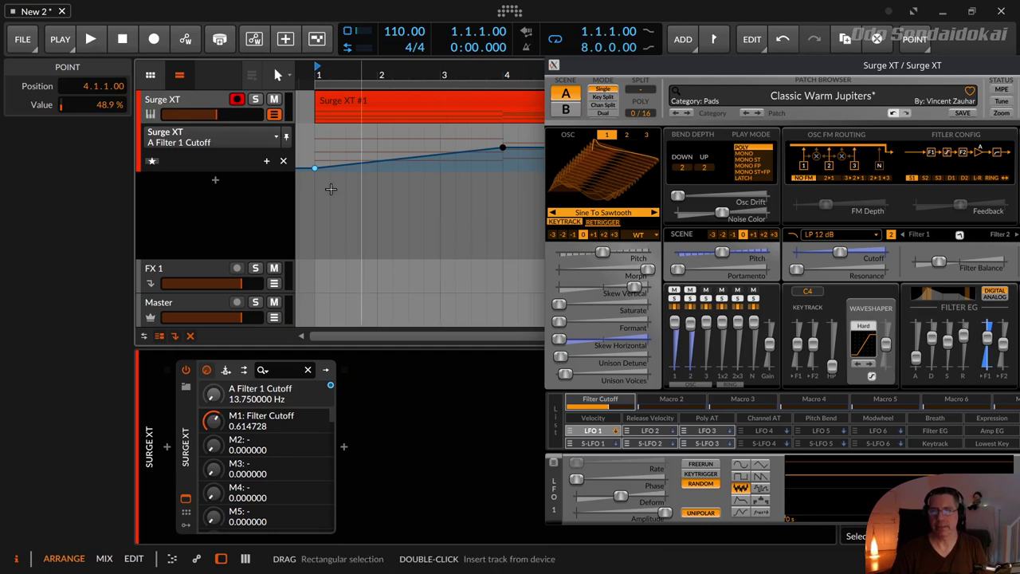
Step: Play the ramp briefly, stop, and manually lower Filter 1 Cutoff to about 44 Hz to override its automation
left_click(92, 40)
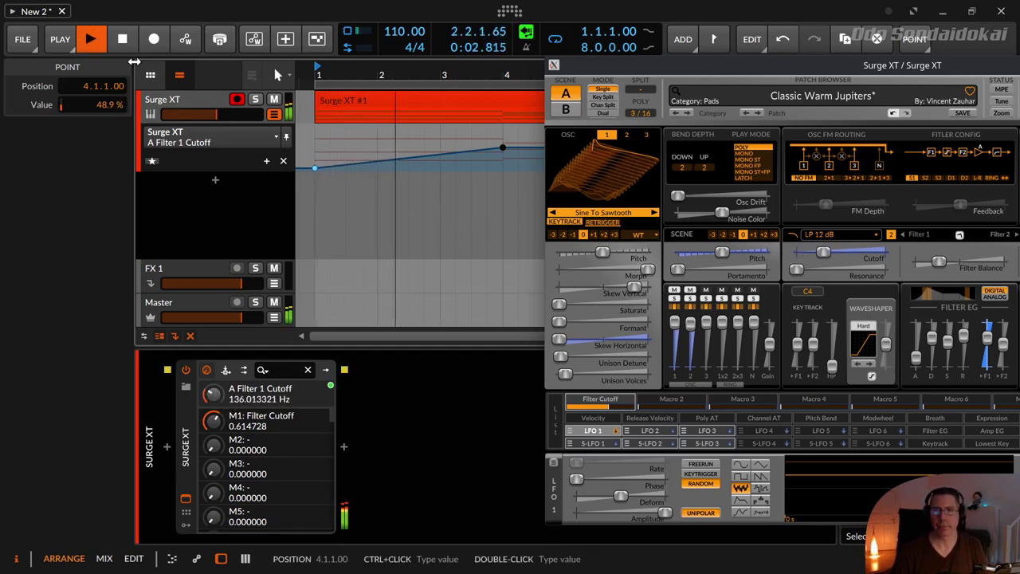
key("space")
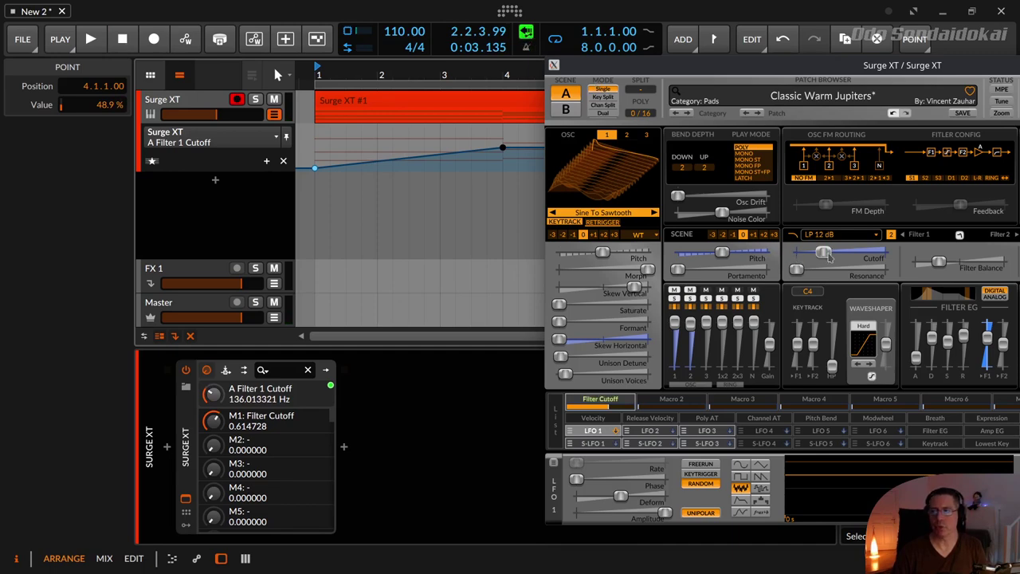
left_click_drag(828, 255, 810, 254)
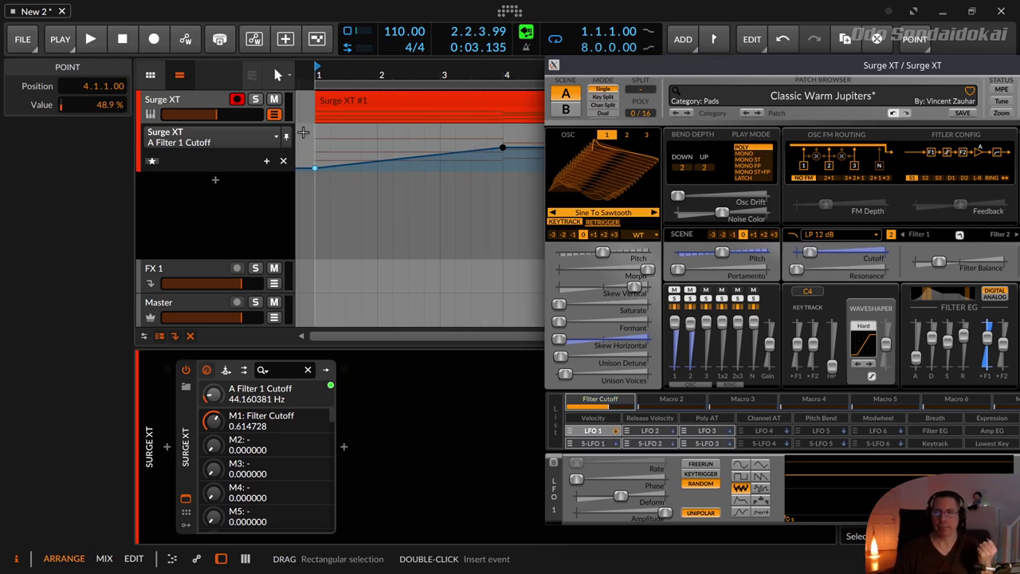
Step: Delete both automation points from the A Filter 1 Cutoff lane
left_click_drag(303, 132, 515, 177)
key("Delete")
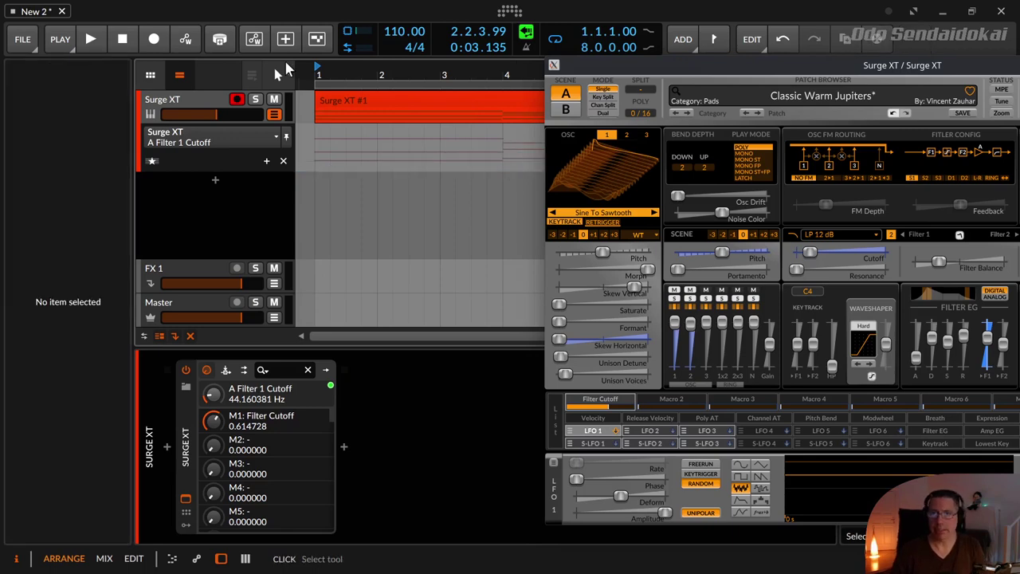
Step: Select the Surge XT #1 clip, look through its note editor and the mixer, and show its A Filter 1 Cutoff automation editor
left_click(360, 101)
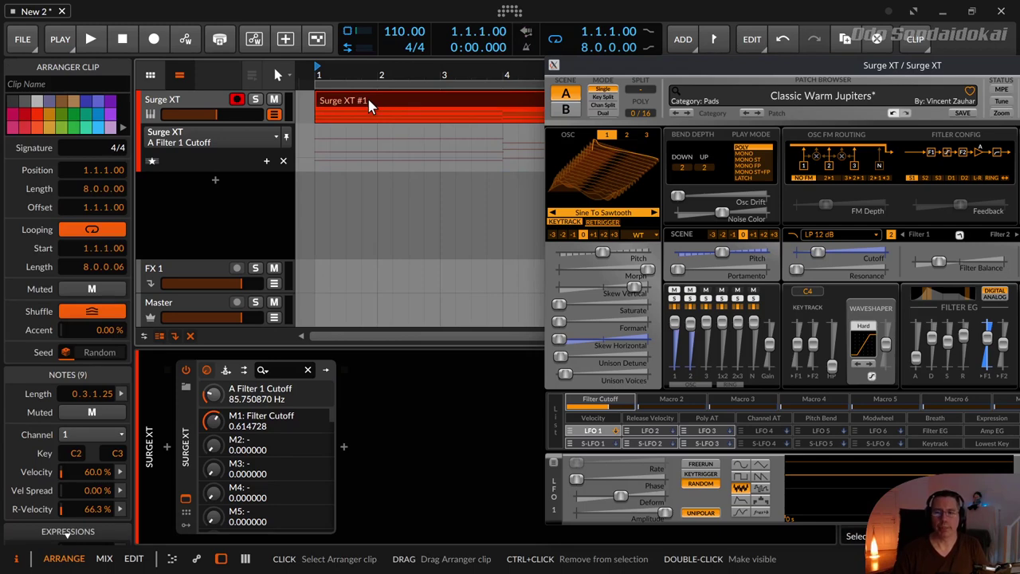
left_click(177, 561)
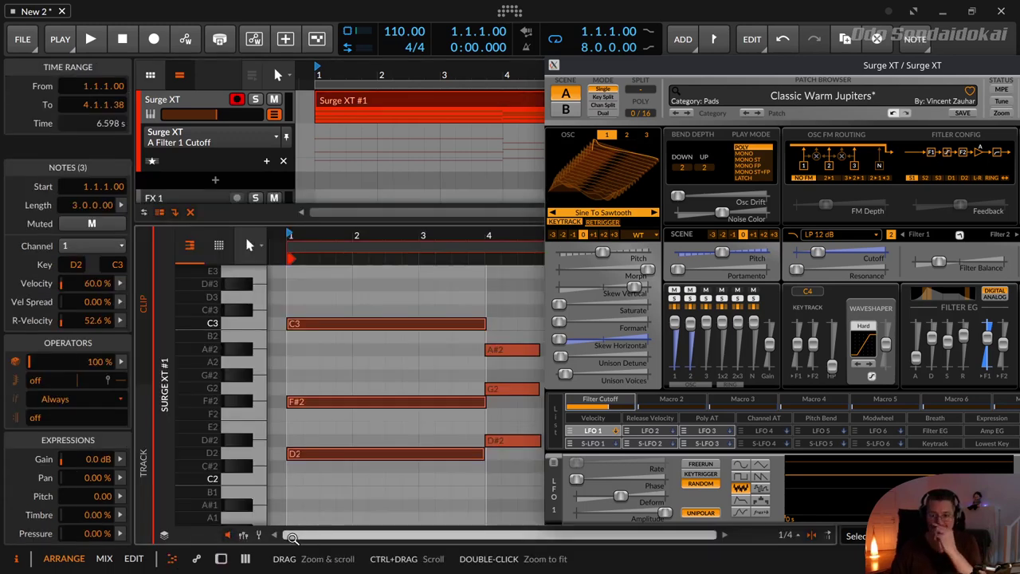
left_click(245, 560)
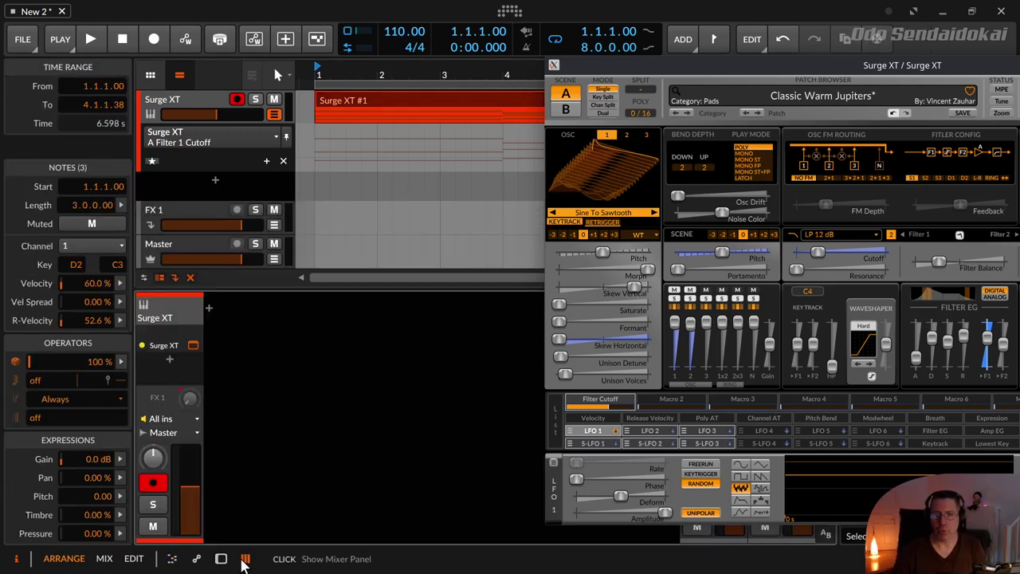
left_click(197, 561)
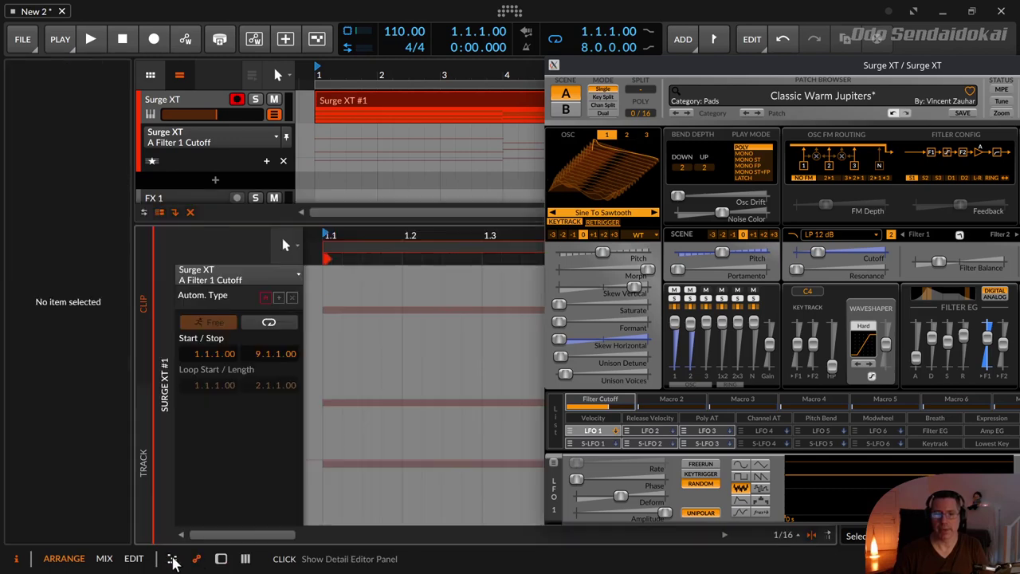
left_click(174, 561)
left_click(391, 98)
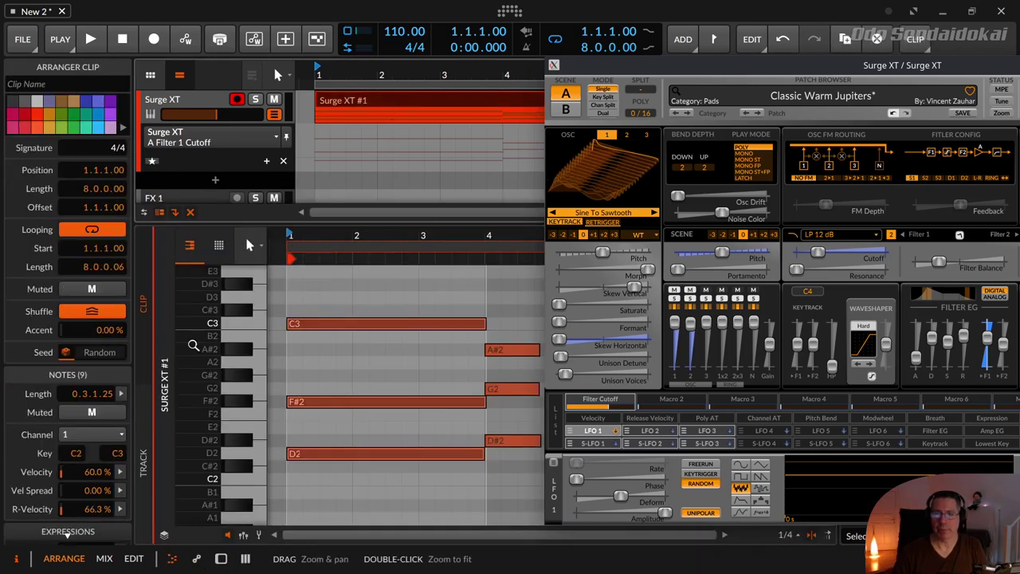
left_click(198, 560)
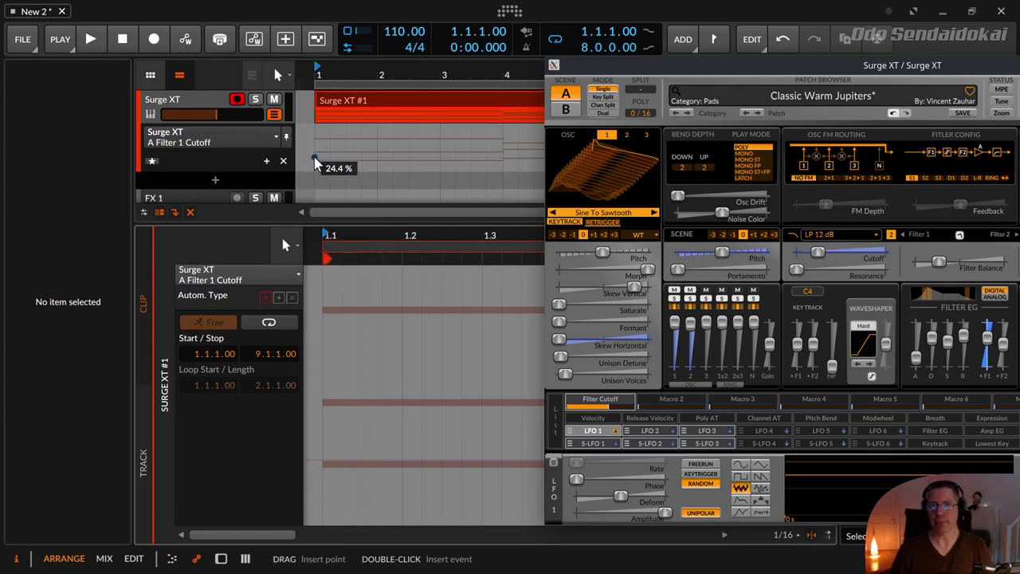
Step: Draw a cutoff ramp in the track lane from 24.4% at bar 1 to near maximum at bar 4, and select the clip
left_click_drag(316, 164, 502, 126)
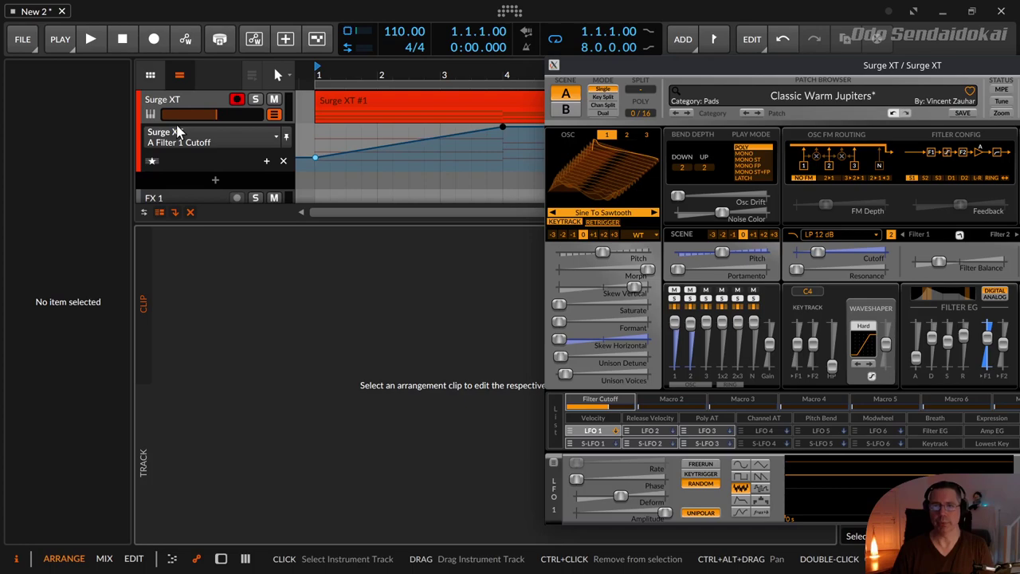
left_click(345, 104)
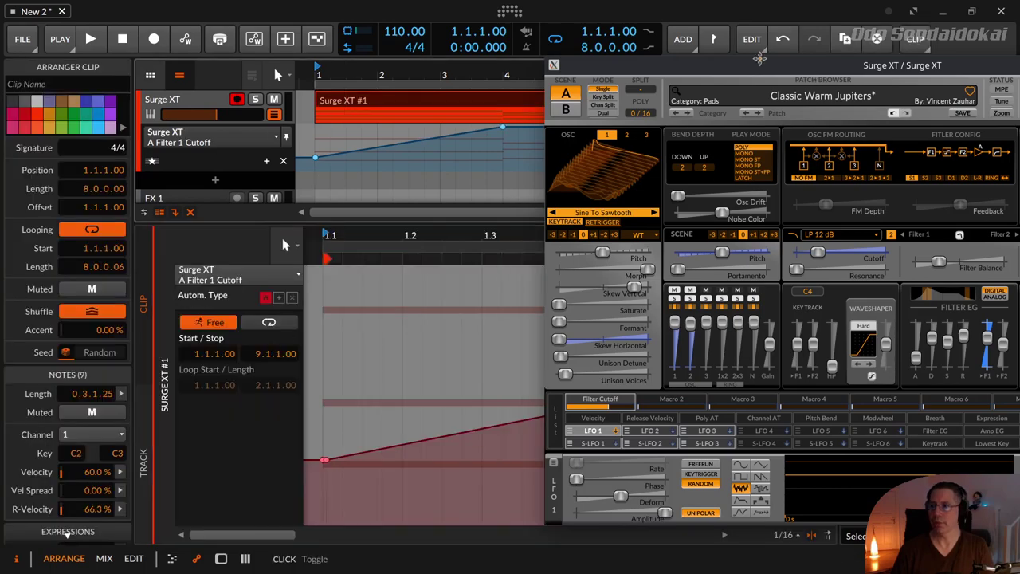
Step: Close the Surge XT window and examine the whole Filter 1 Cutoff ramp over the notes in the clip's automation editor
left_click_drag(759, 59, 422, 28)
left_click(913, 35)
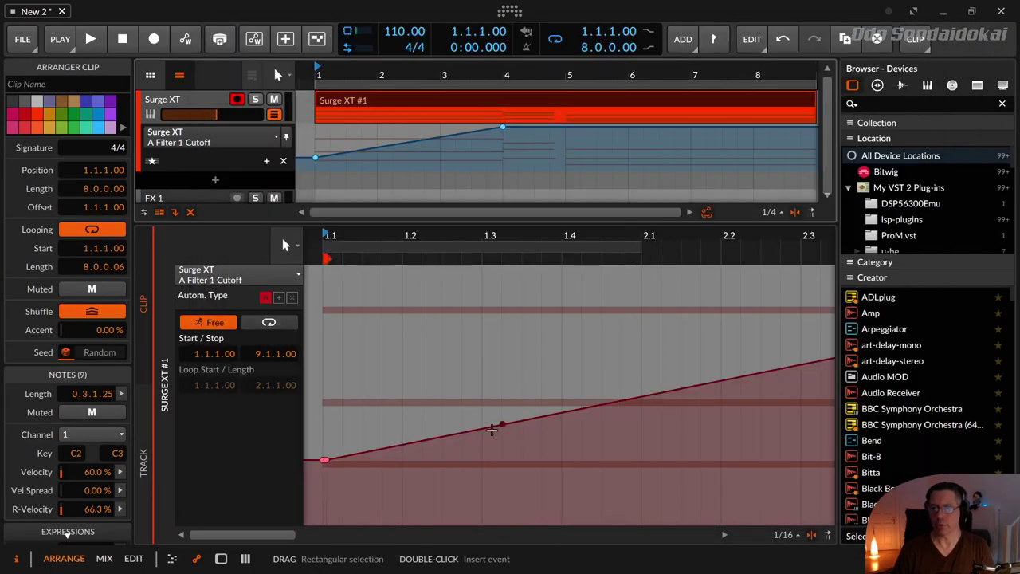
left_click_drag(644, 239, 397, 257)
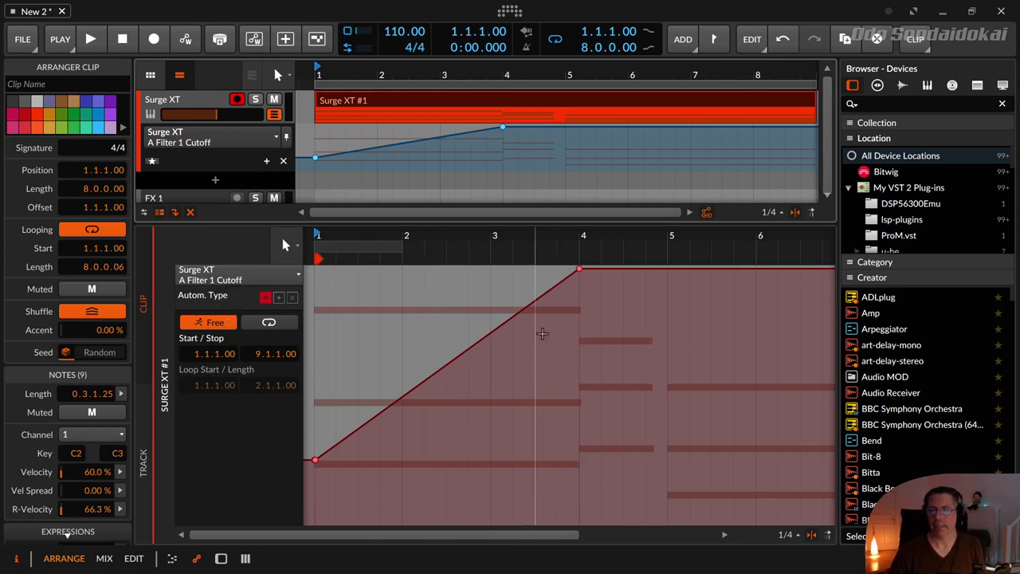
left_click_drag(592, 281, 384, 498)
left_click(646, 414)
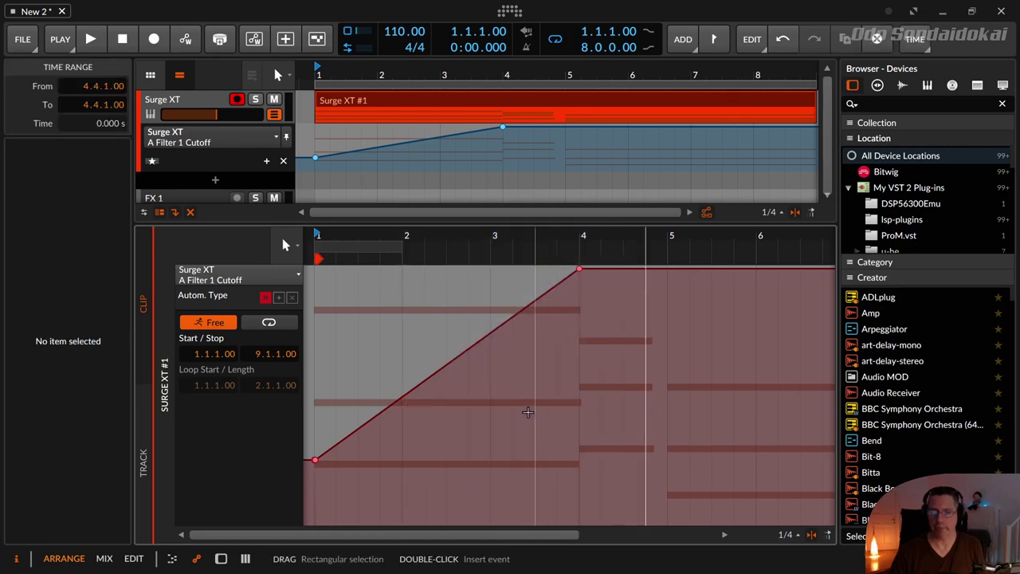
left_click(313, 441)
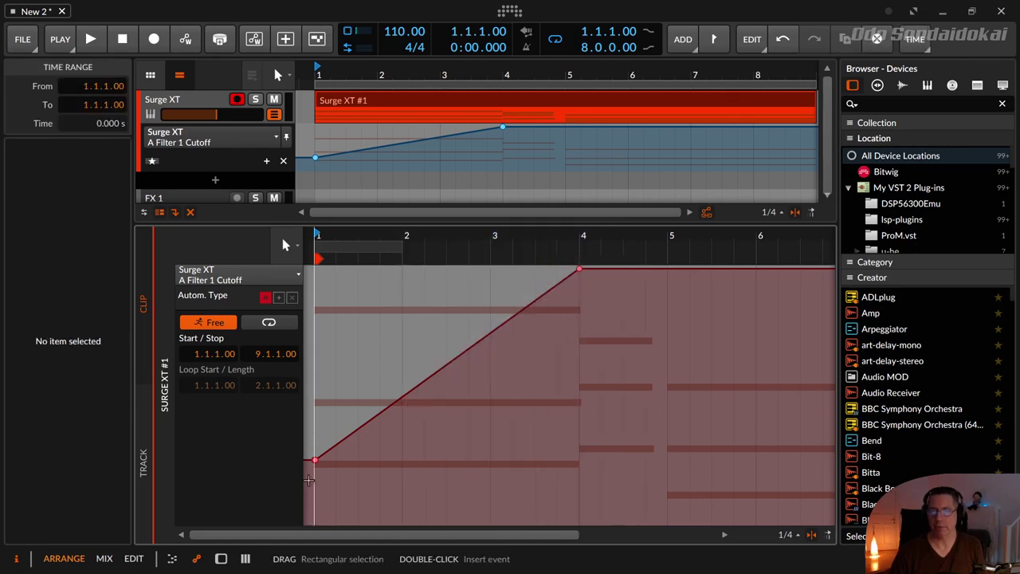
Step: Delete the Filter 1 Cutoff ramp in the clip's automation editor and switch the automation type to additive
left_click_drag(308, 480, 605, 257)
key("Delete")
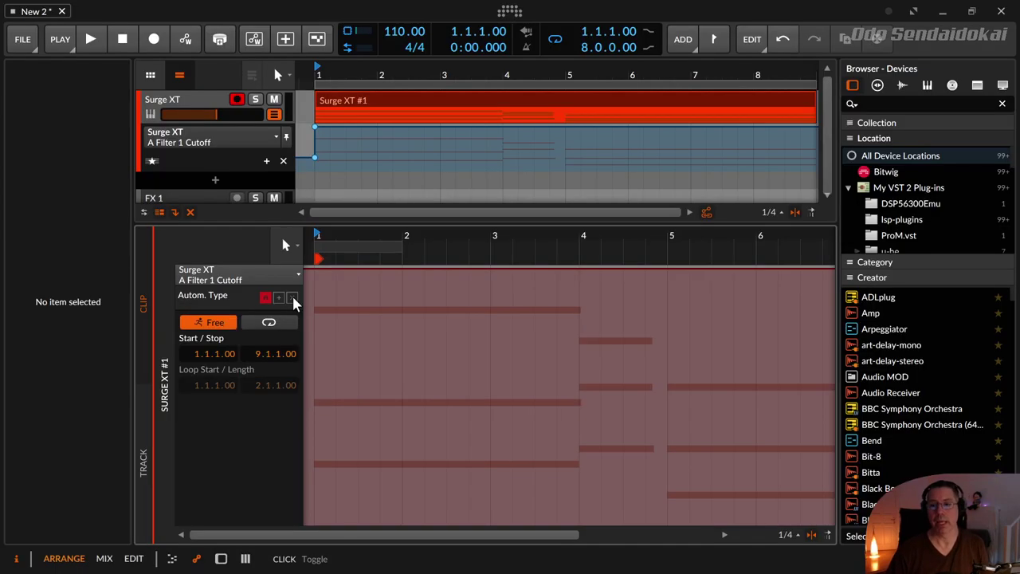
left_click(278, 298)
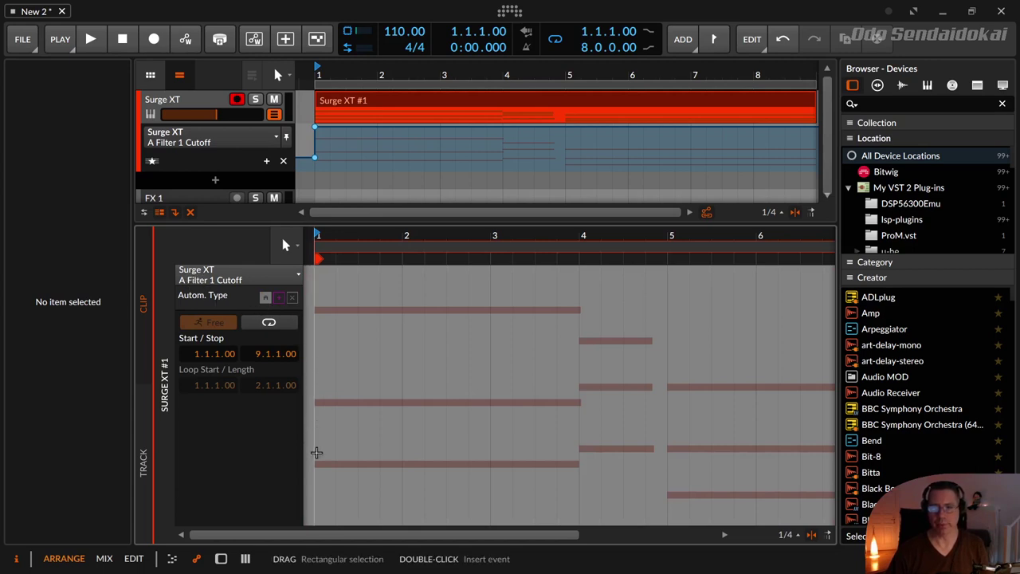
Step: Draw an additive curve from -49.9% at bar 1, peaking at bar 3 and 25.2% at 4.2, dipping at bar 4 and ending at -50% at bar 6
left_click(314, 522)
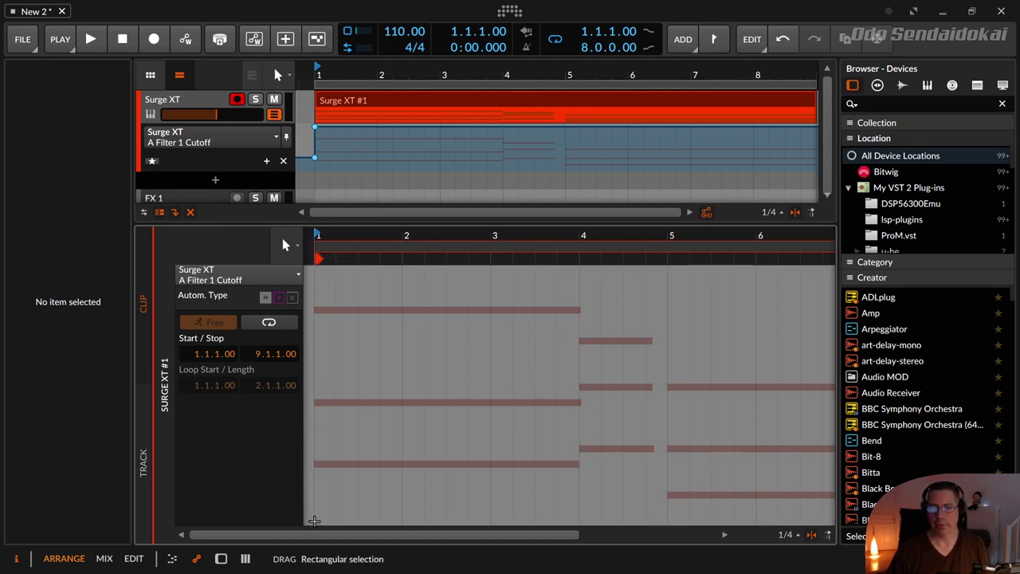
double_click(316, 520)
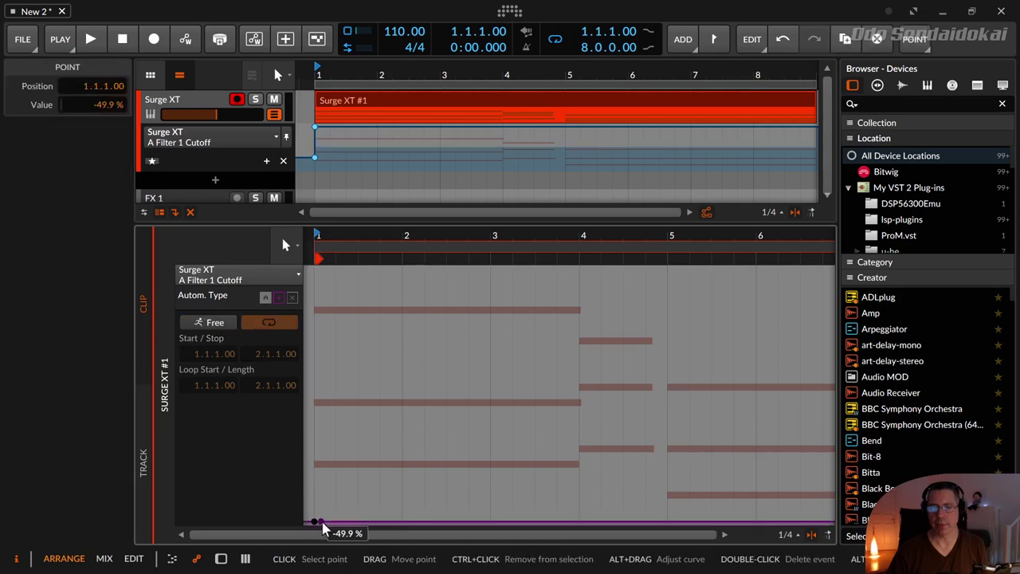
left_click_drag(604, 522, 601, 332)
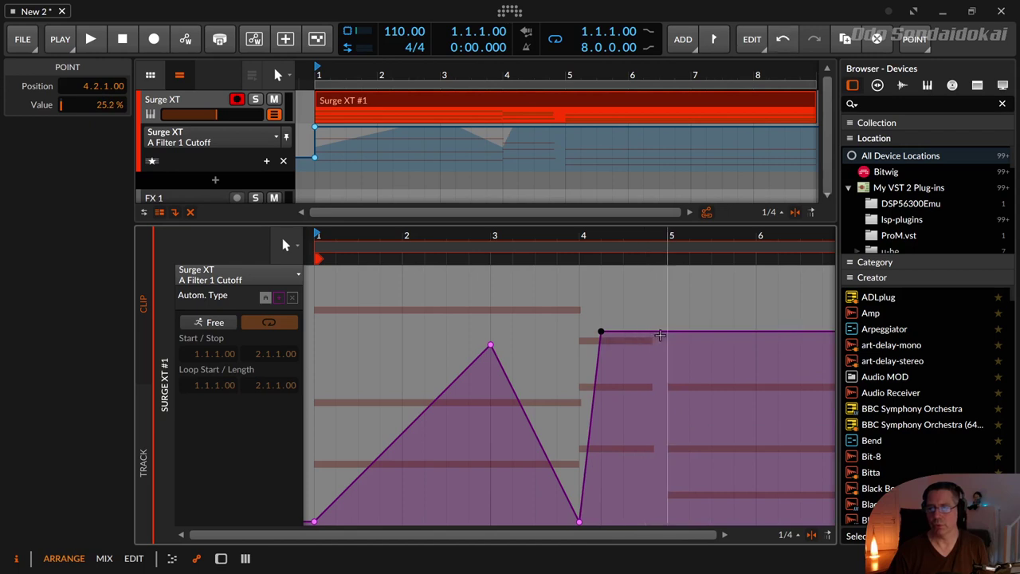
left_click_drag(675, 331, 755, 522)
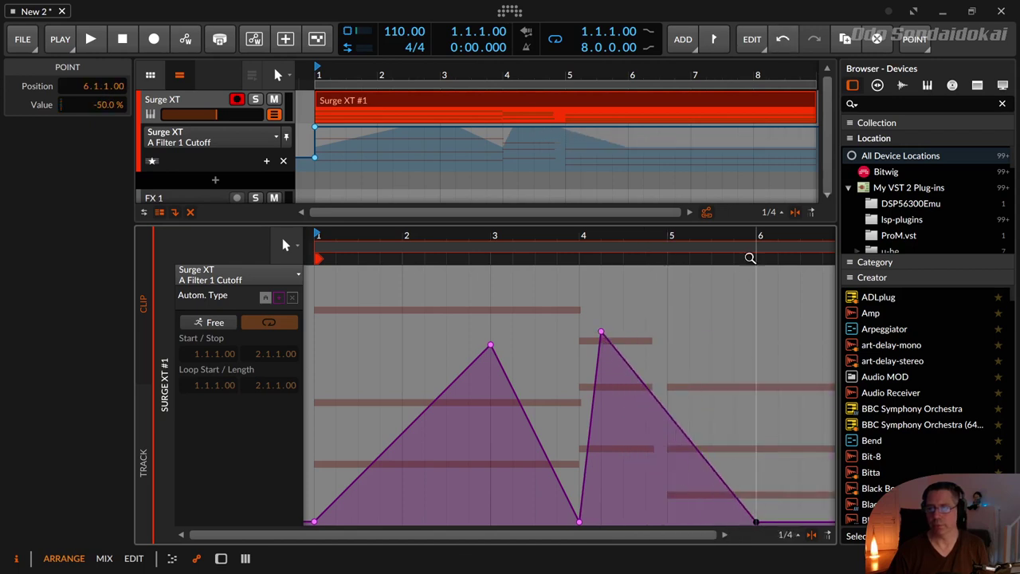
Step: Extend the additive curve to bar 9 with peaks of about 42% at 6.4 and -17.3% at 8.3, dropping to the minimum after each
left_click_drag(735, 239, 592, 237)
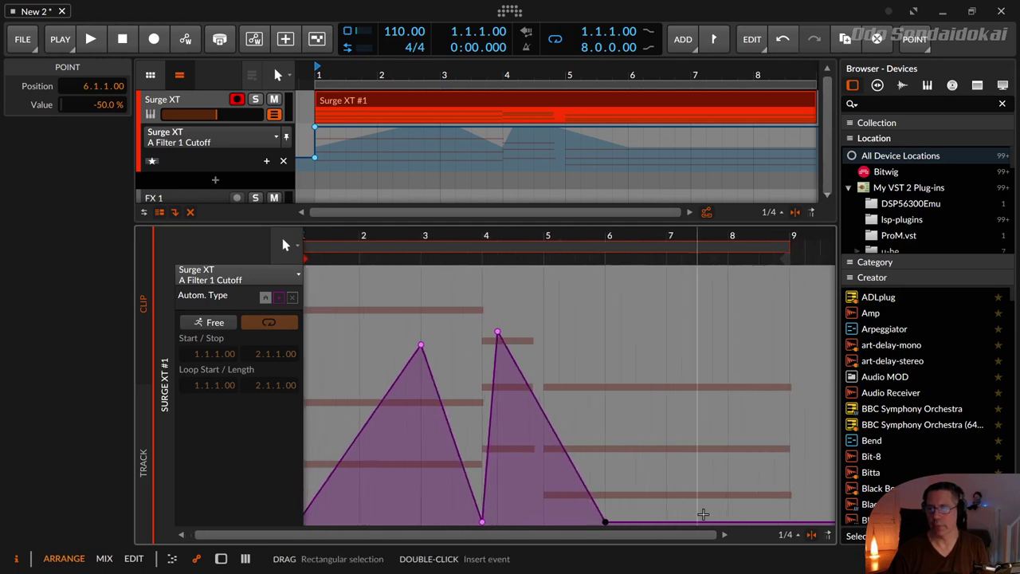
left_click_drag(699, 522, 651, 285)
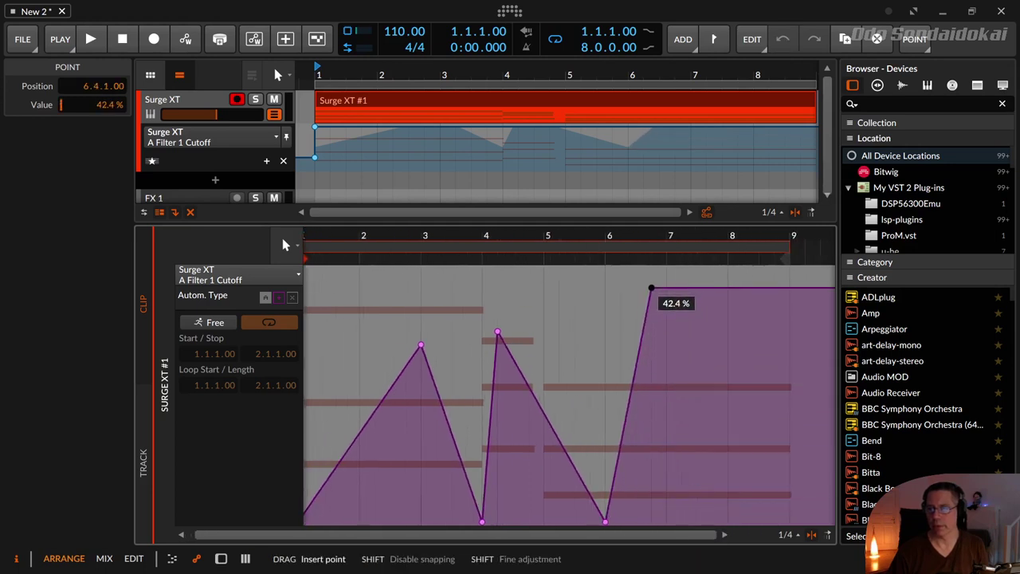
left_click_drag(764, 288, 789, 522)
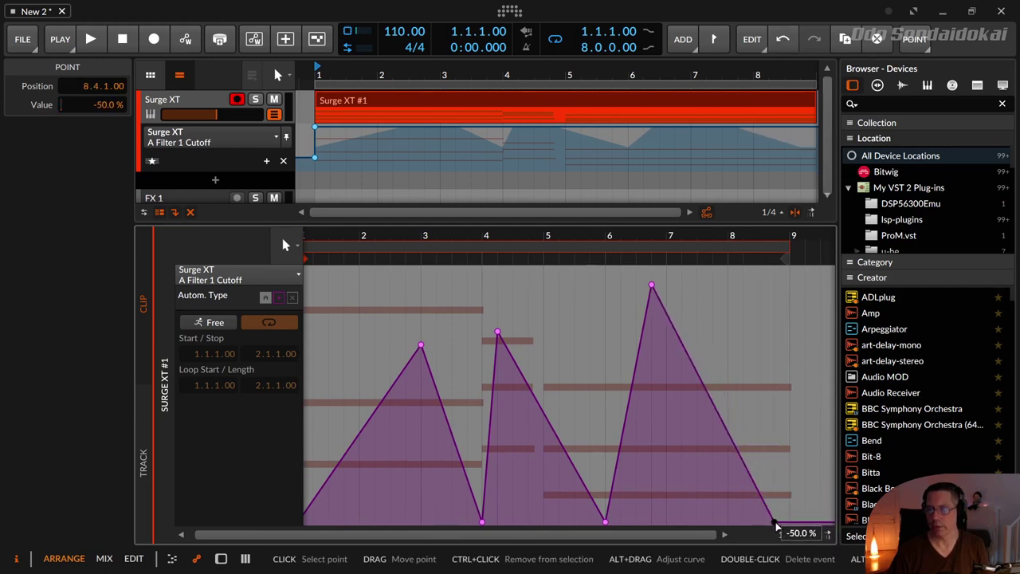
left_click_drag(733, 428, 758, 440)
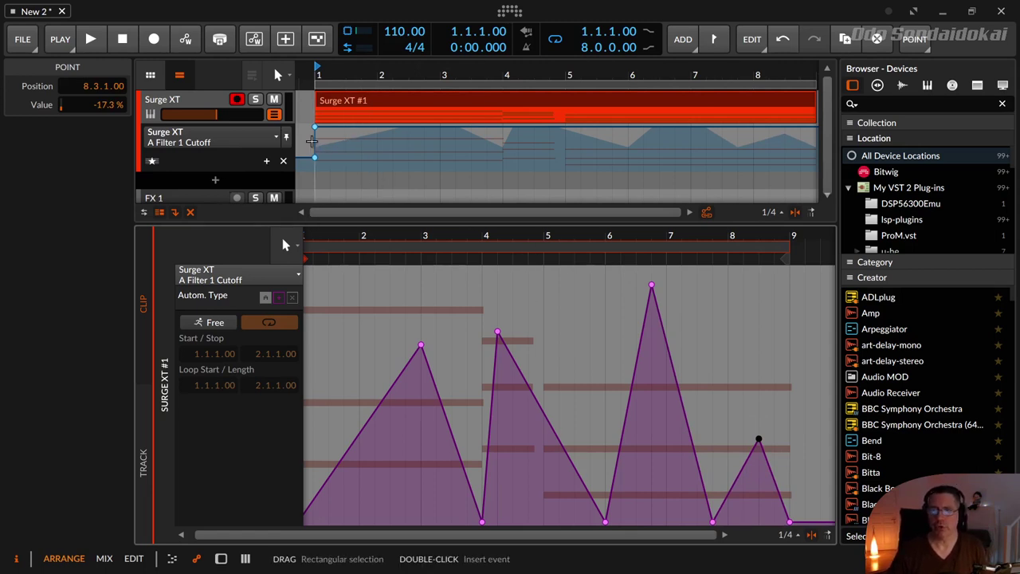
Step: Delete both points at bar 1 from the track's A Filter 1 Cutoff lane and reselect the Surge XT #1 clip
left_click_drag(302, 125, 326, 157)
key("Delete")
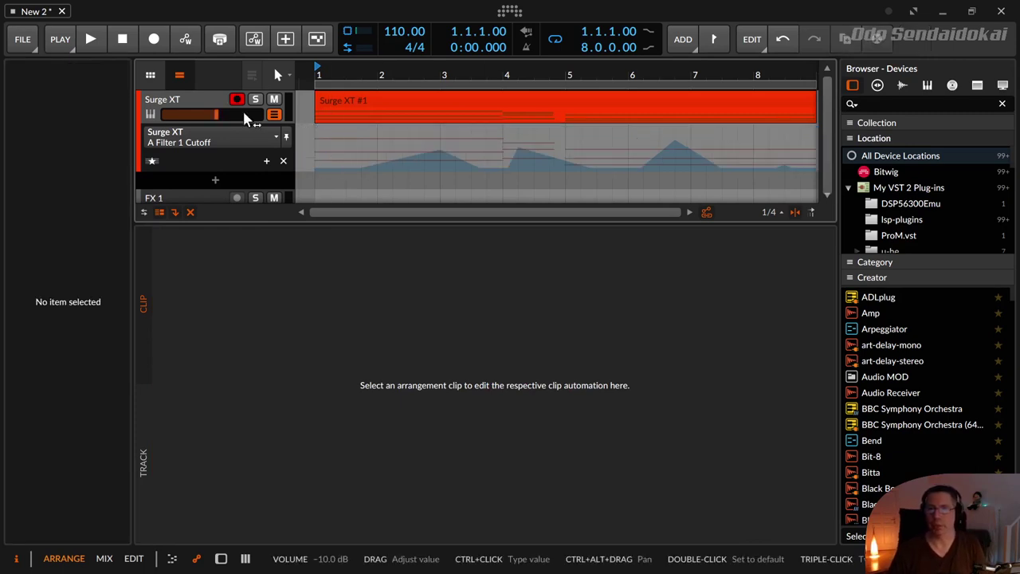
left_click(206, 104)
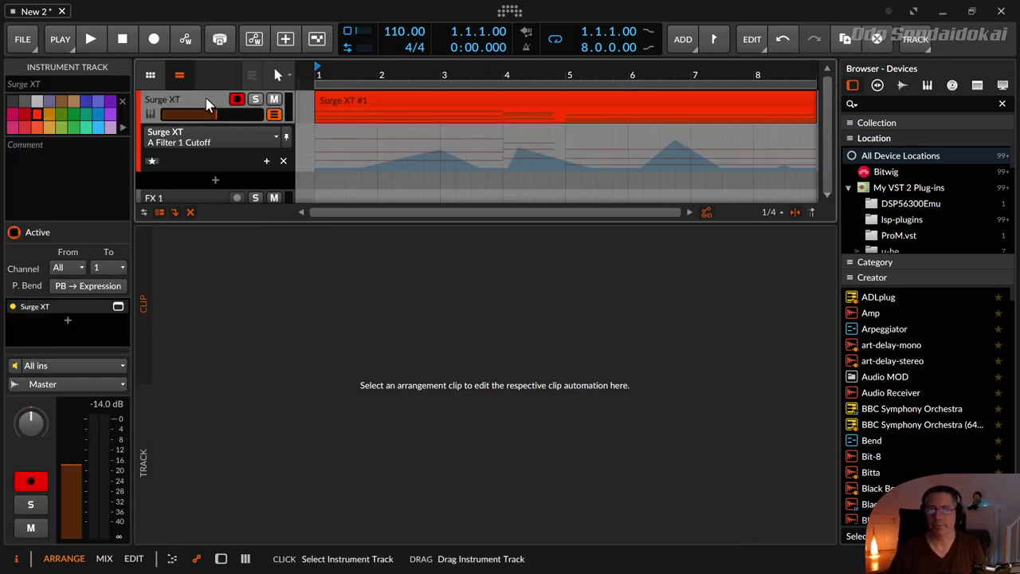
left_click(388, 95)
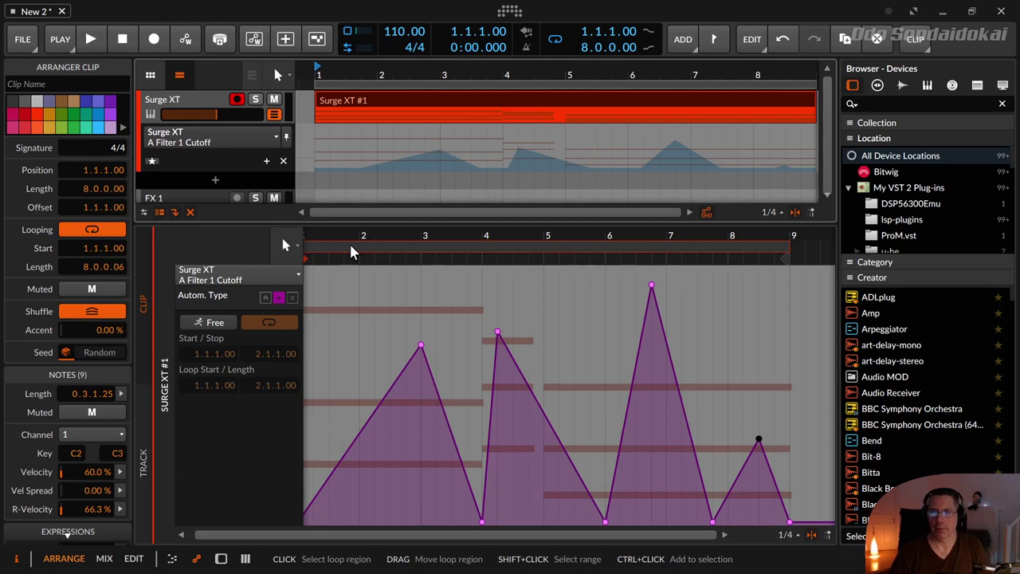
Step: Open the track's Surge XT window, place it below the automation lane, and lower Filter 1 Cutoff to its minimum of 13.75 Hz
left_click(202, 103)
key("d")
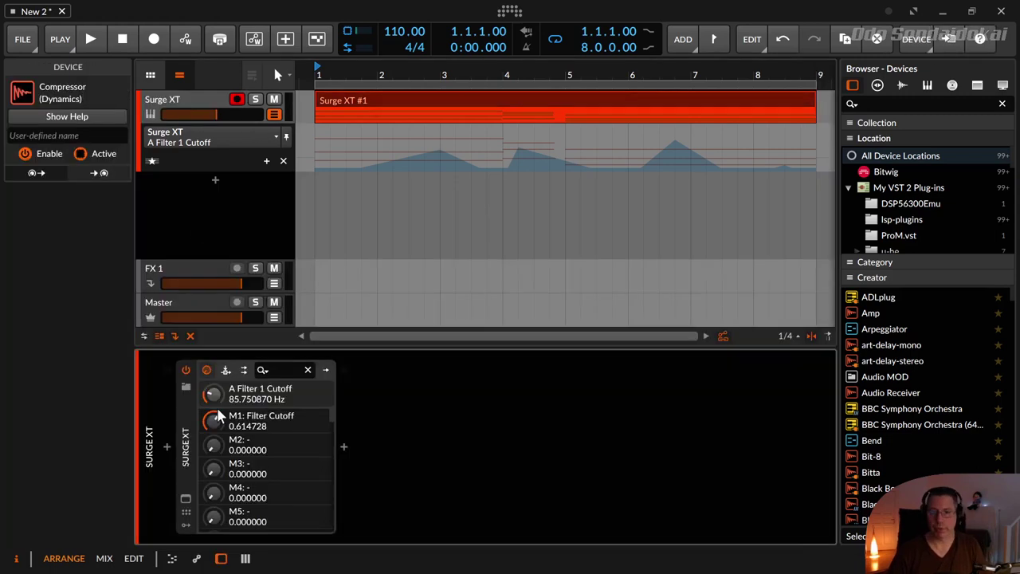
left_click(187, 502)
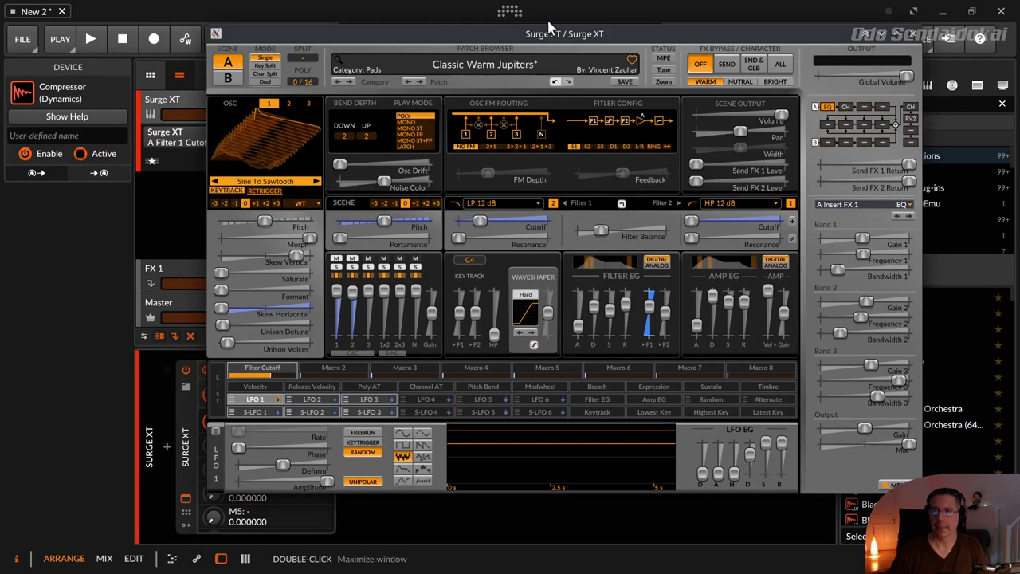
left_click_drag(550, 34, 725, 114)
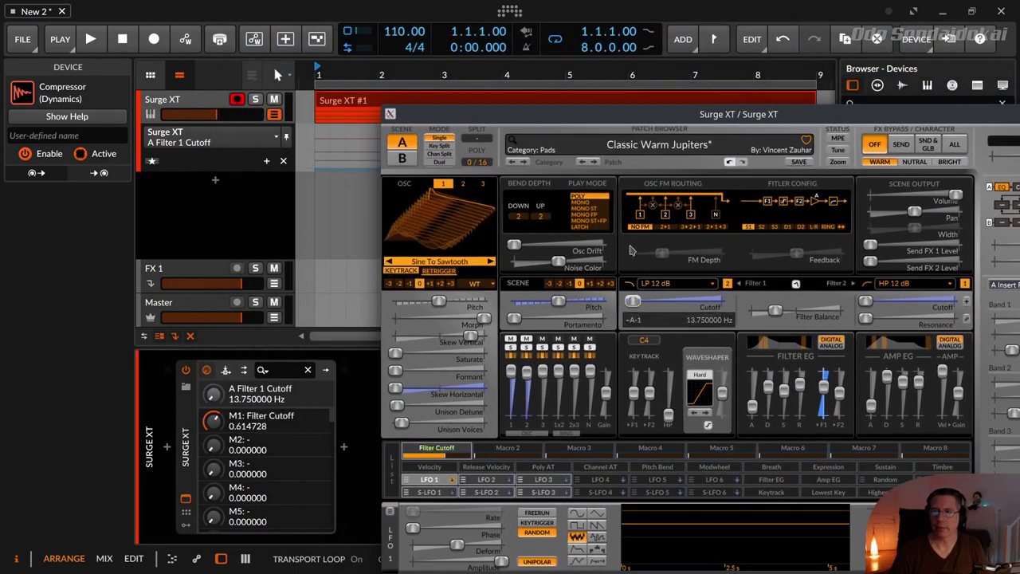
left_click_drag(616, 113, 595, 265)
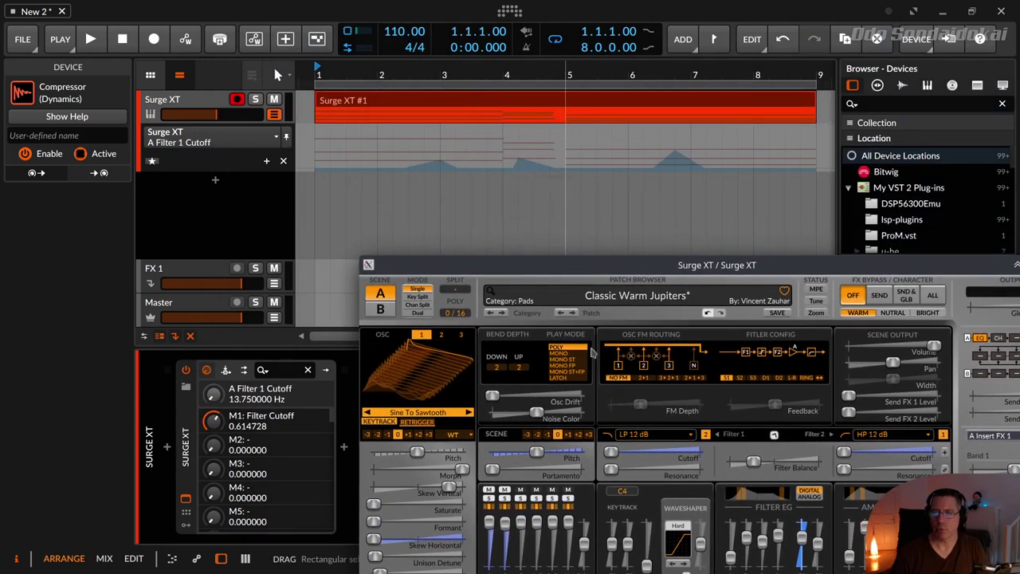
mouse_move(617, 456)
left_mouse_down()
mouse_move(669, 452)
mouse_move(610, 452)
left_mouse_up()
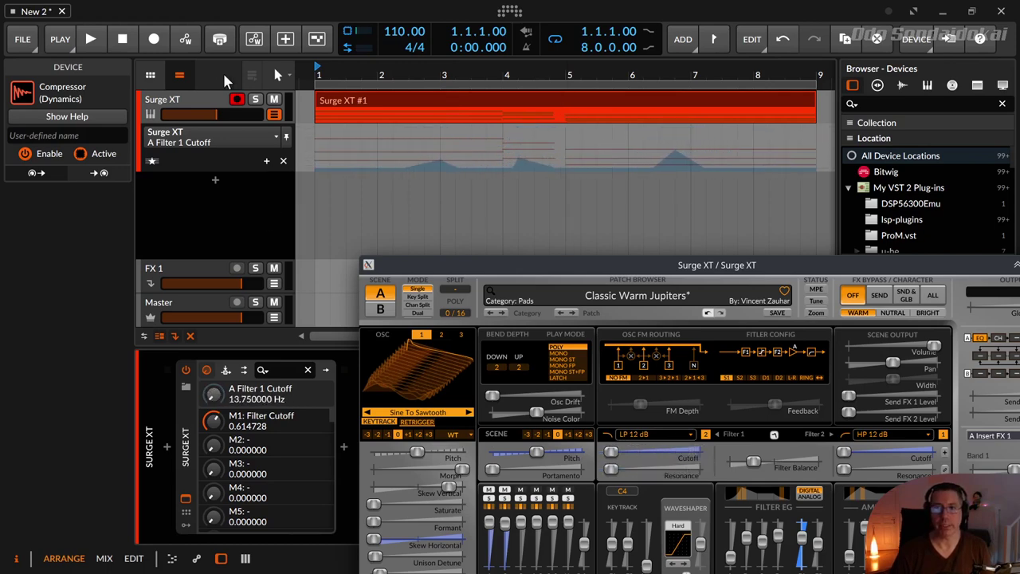
Step: Play the arrangement while raising Filter 1 Cutoff to about 335.57 Hz, and stop playback
left_click(93, 39)
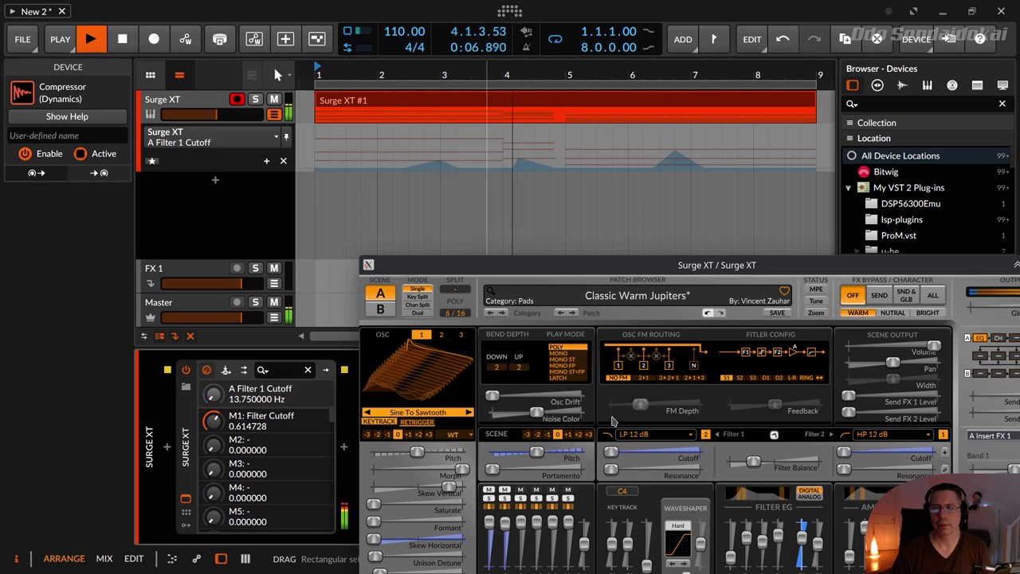
left_click_drag(611, 452, 648, 452)
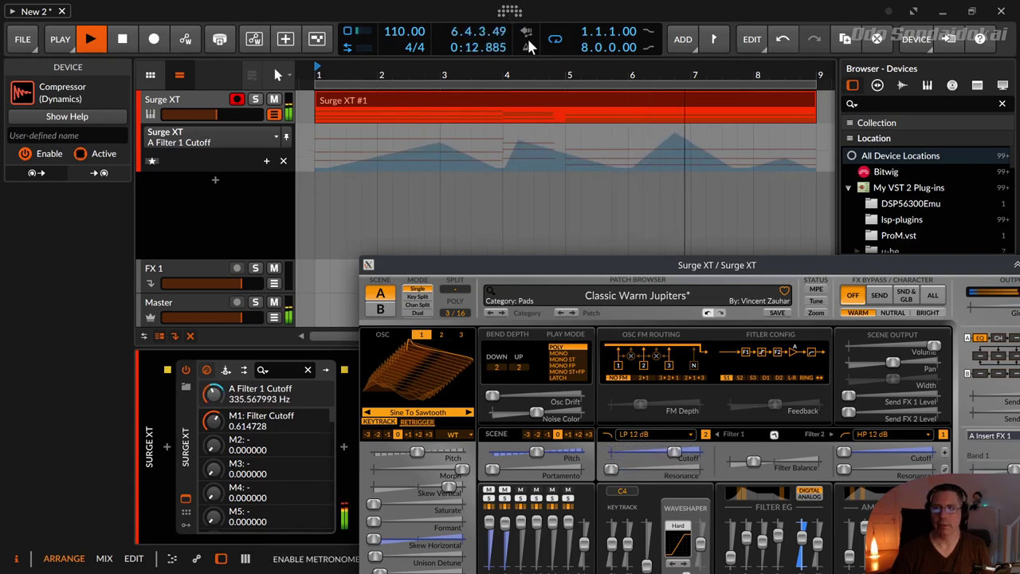
left_click(122, 39)
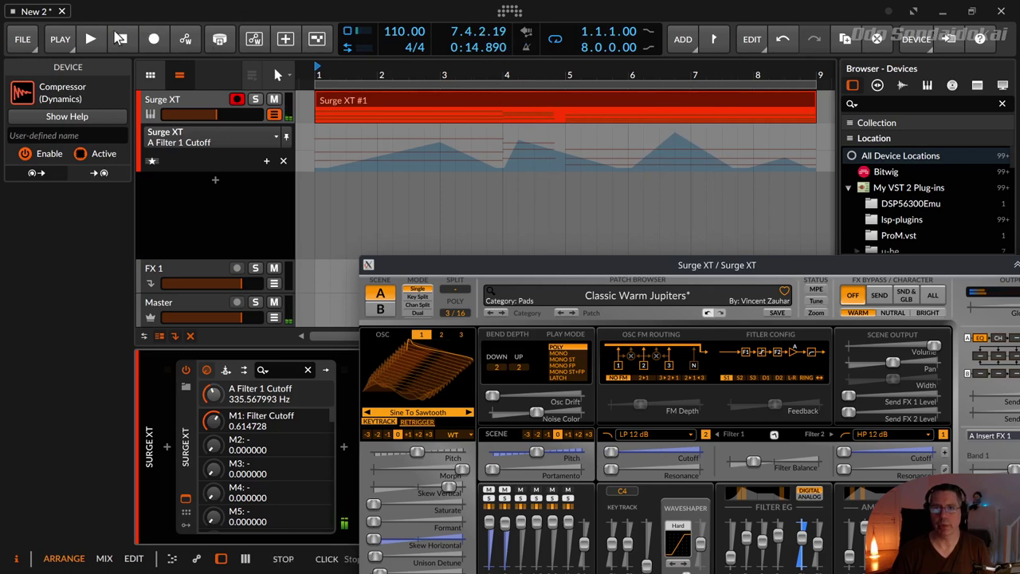
Step: Play the arrangement again while raising Filter 1 Cutoff to about 9601 Hz and lowering it to about 129.73 Hz, and stop playback
left_click(90, 39)
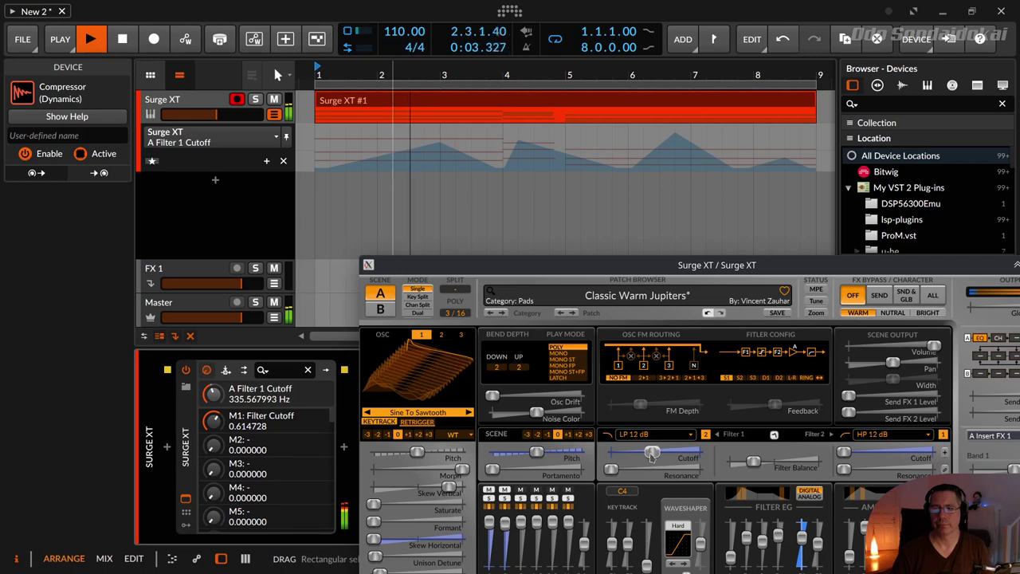
left_click_drag(652, 454, 678, 452)
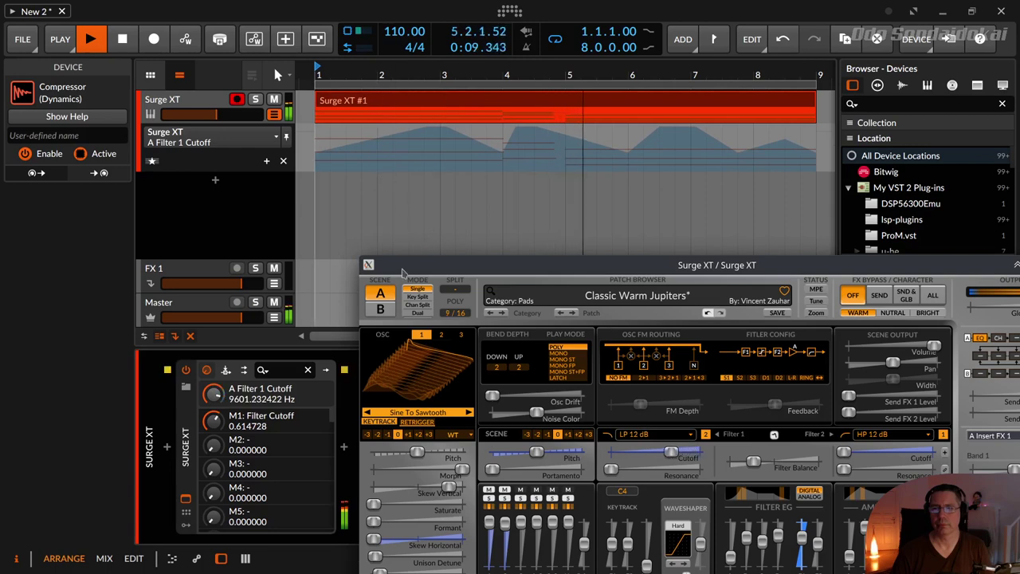
left_click_drag(662, 452, 610, 452)
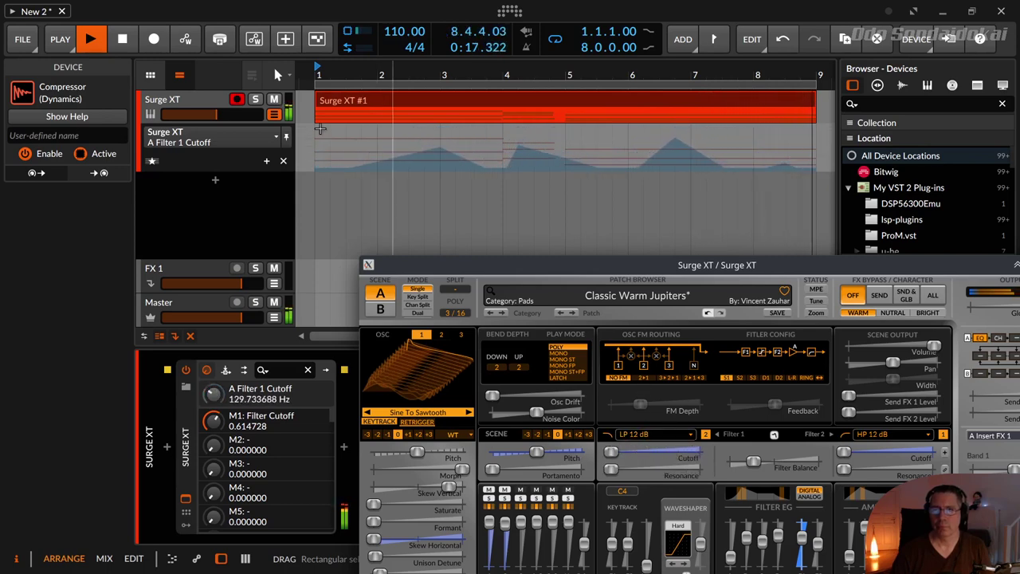
left_click(134, 39)
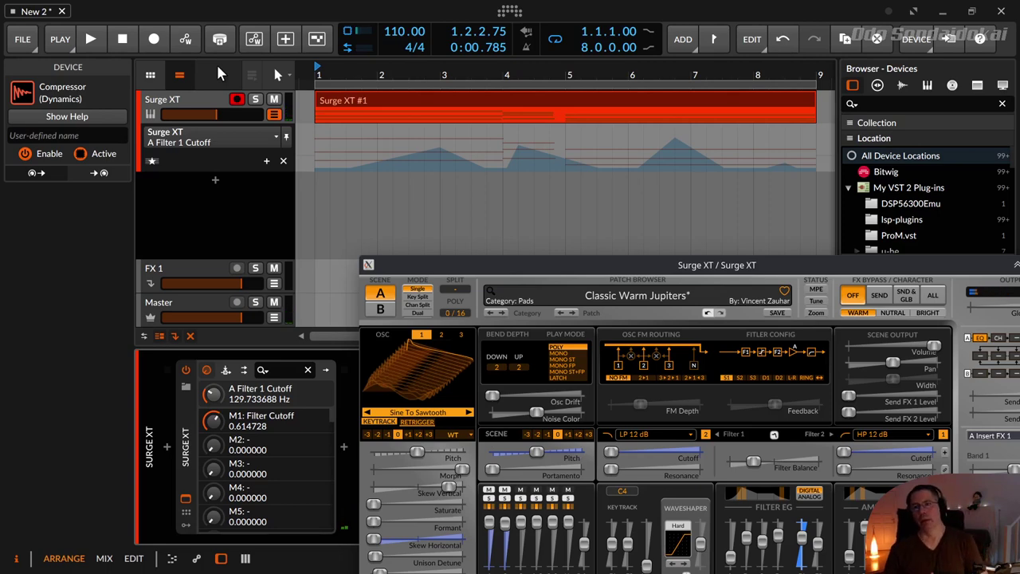
Step: Select the Surge XT #1 clip, show its automation editor, and close the Surge XT window
left_click(408, 107)
left_click_drag(415, 74, 304, 139)
key("space")
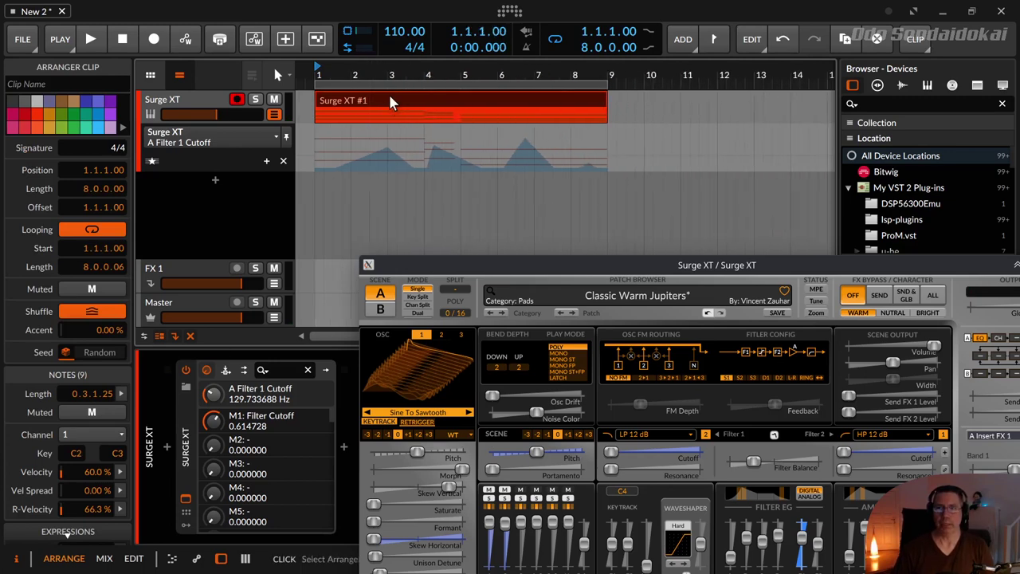
left_click_drag(426, 266, 540, 272)
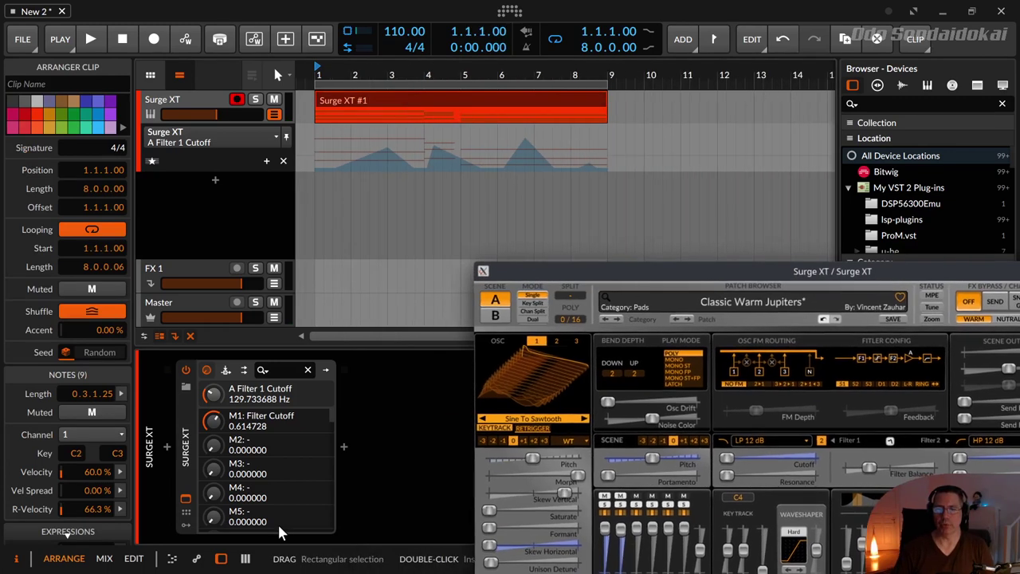
left_click(196, 558)
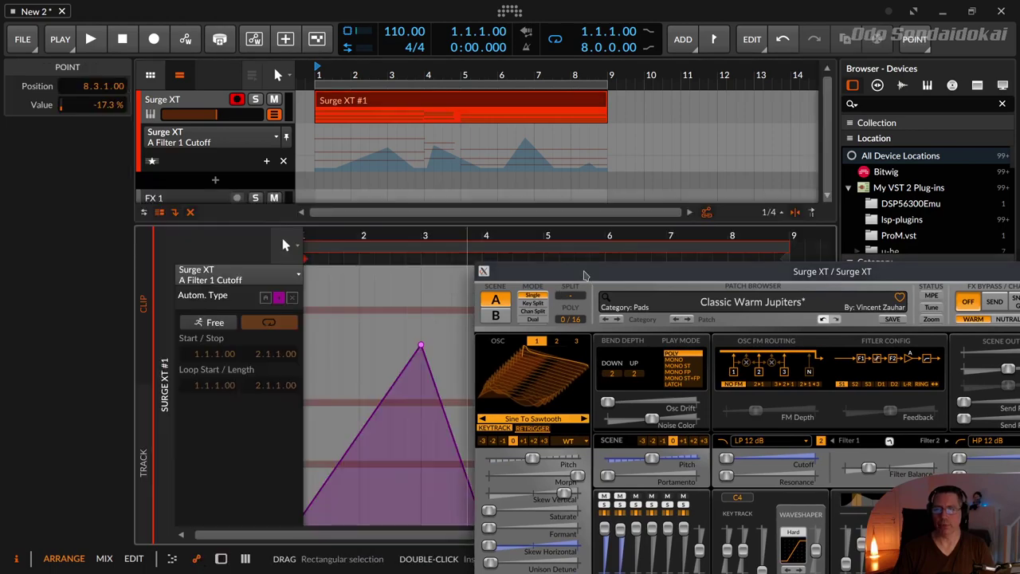
left_click_drag(583, 272, 289, 95)
left_click(885, 95)
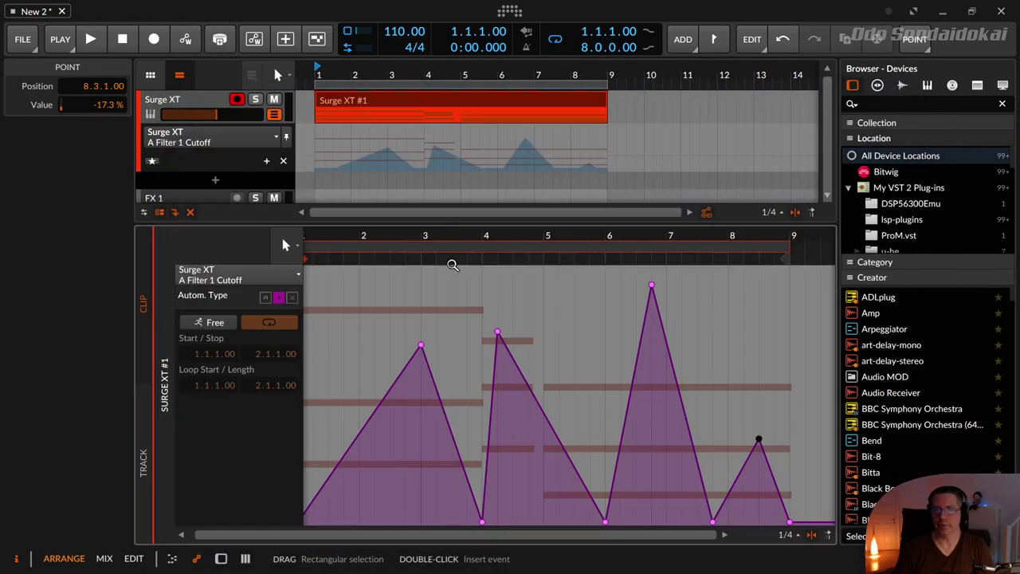
Step: View the clip's multiplicative automation, return to the additive type, and select and copy its curve from bar 1 to bar 9
left_click(291, 299)
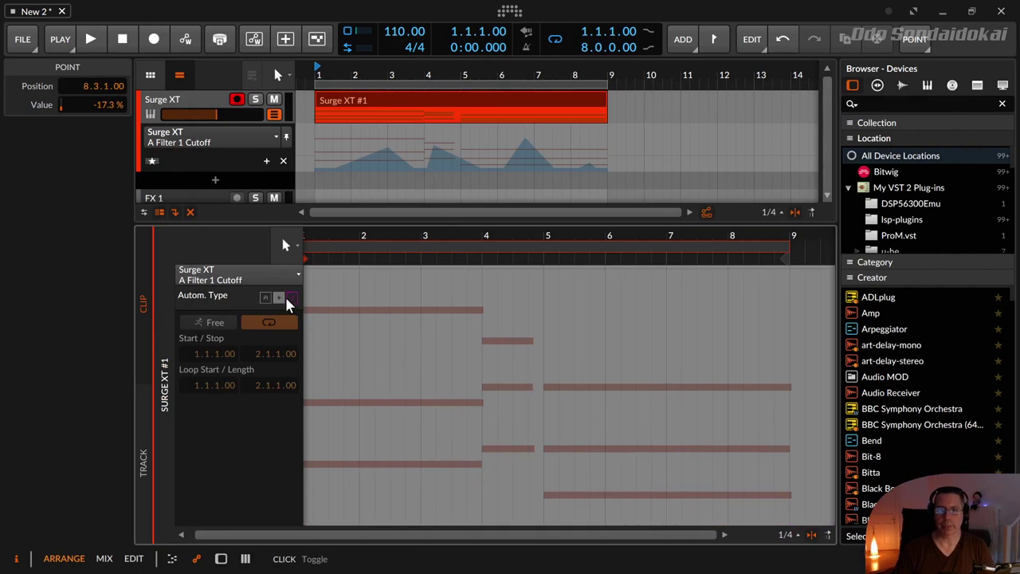
left_click(281, 299)
left_click_drag(330, 239, 426, 234)
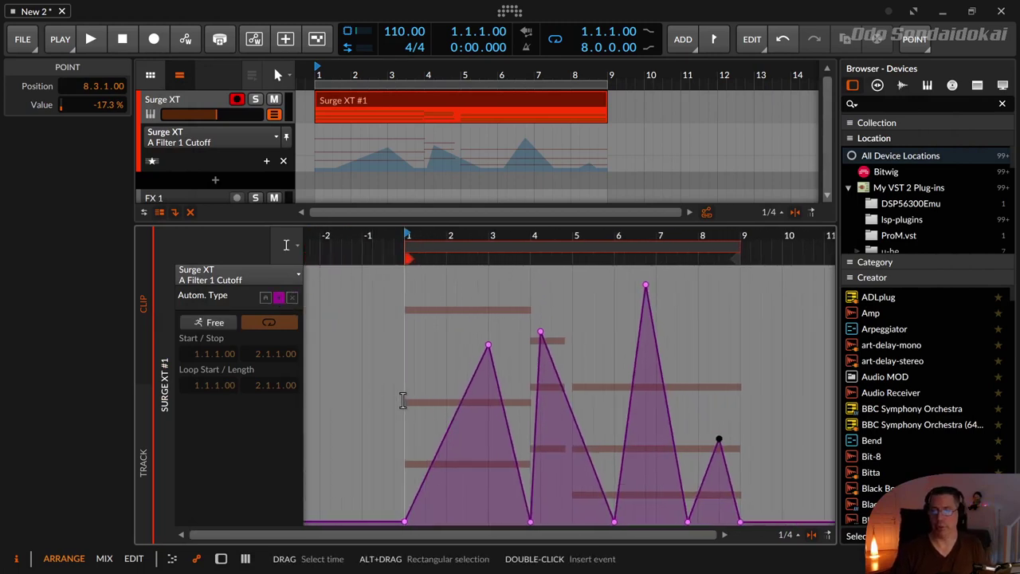
left_click_drag(405, 399, 457, 402)
left_click_drag(632, 411, 736, 425)
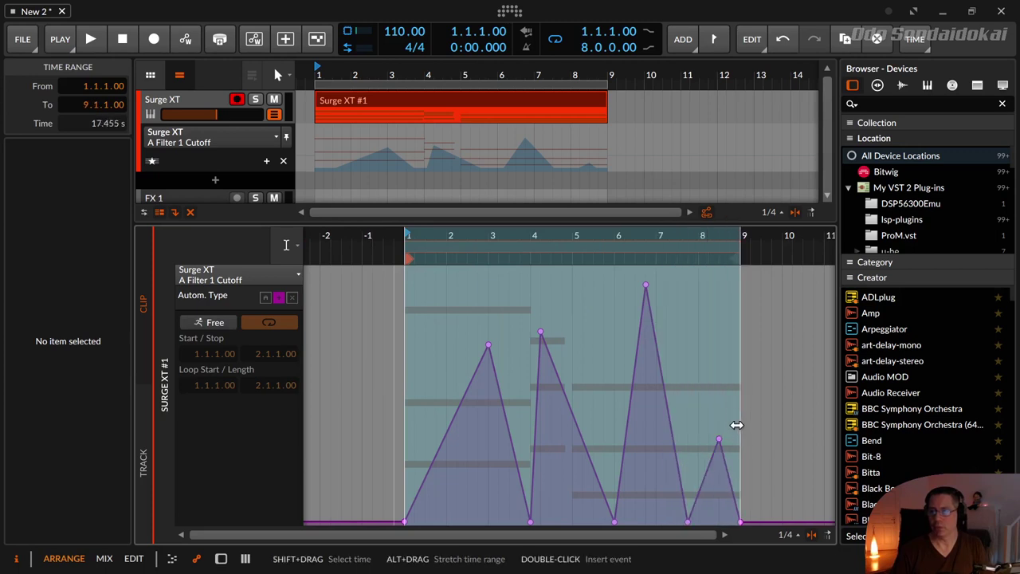
Step: Paste the copied curve at bar 1 of the clip's multiplicative automation and show the additive curve again
left_click(291, 297)
left_click(408, 360)
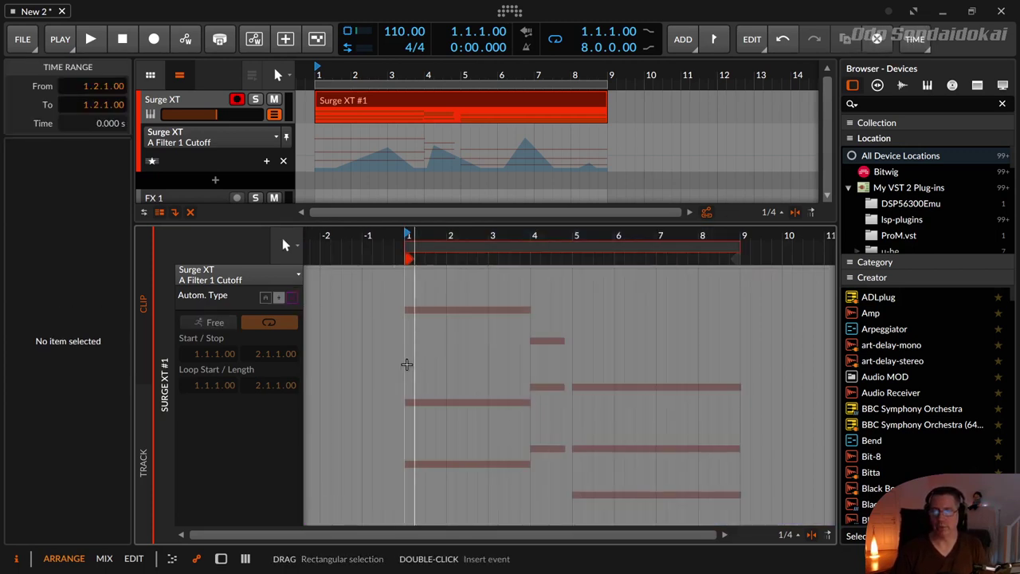
key("ctrl+v")
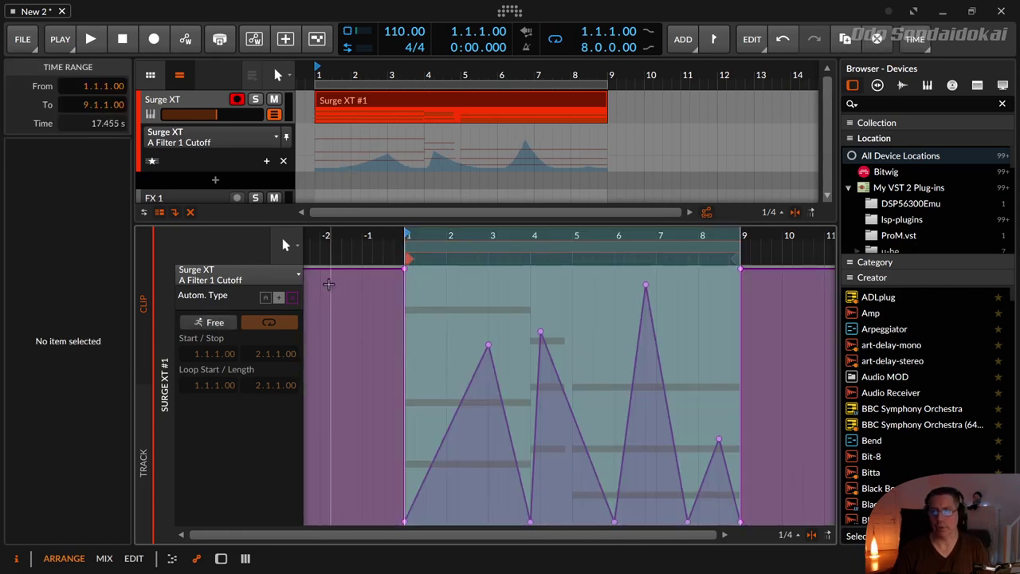
left_click(279, 299)
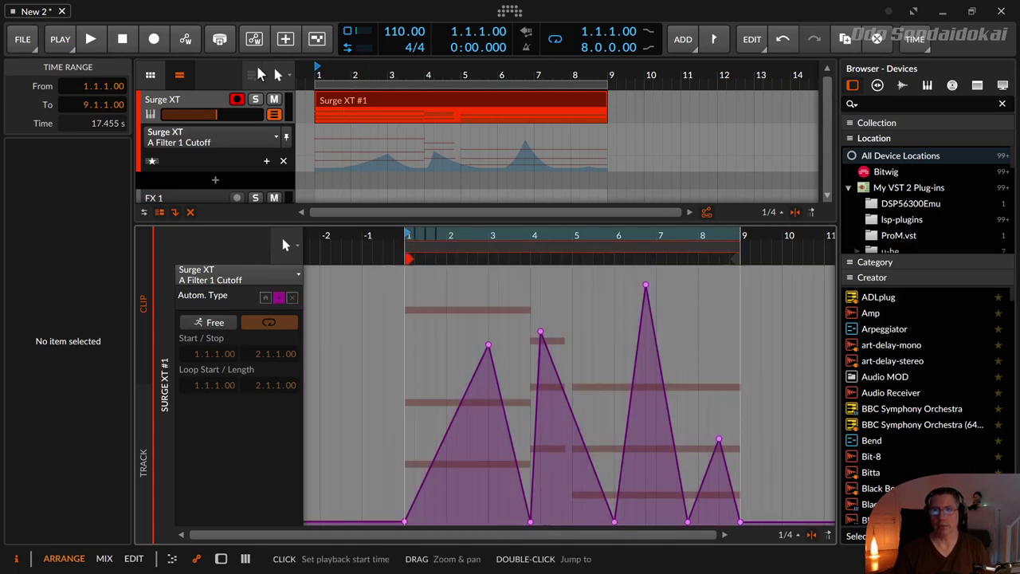
Step: Show the Surge XT track's devices, with the Filter 1 Cutoff lane enlarged and the Surge XT #1 clip filling the arranger
left_click(197, 104)
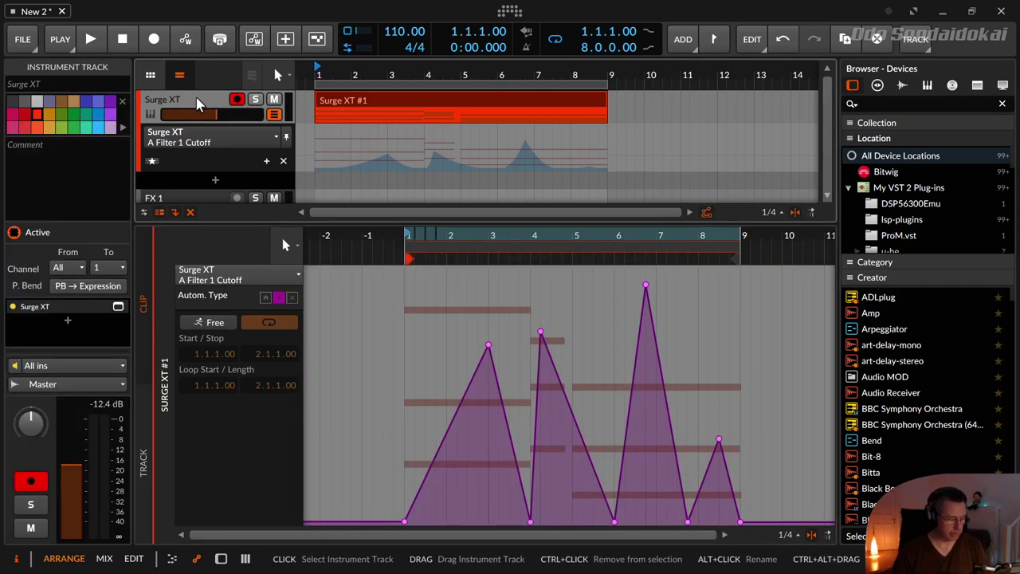
key("d")
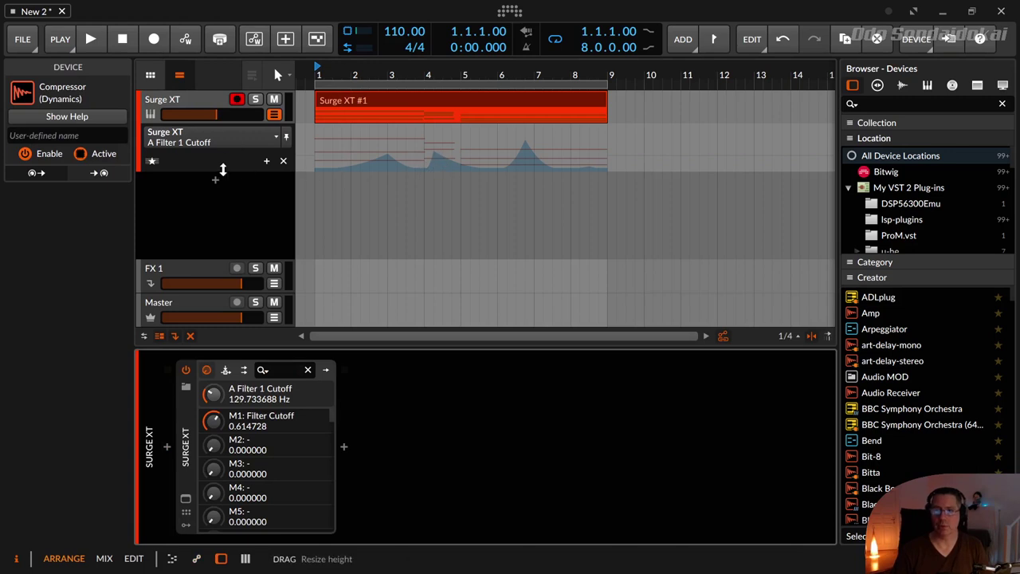
left_click_drag(227, 171, 226, 237)
left_click(534, 109)
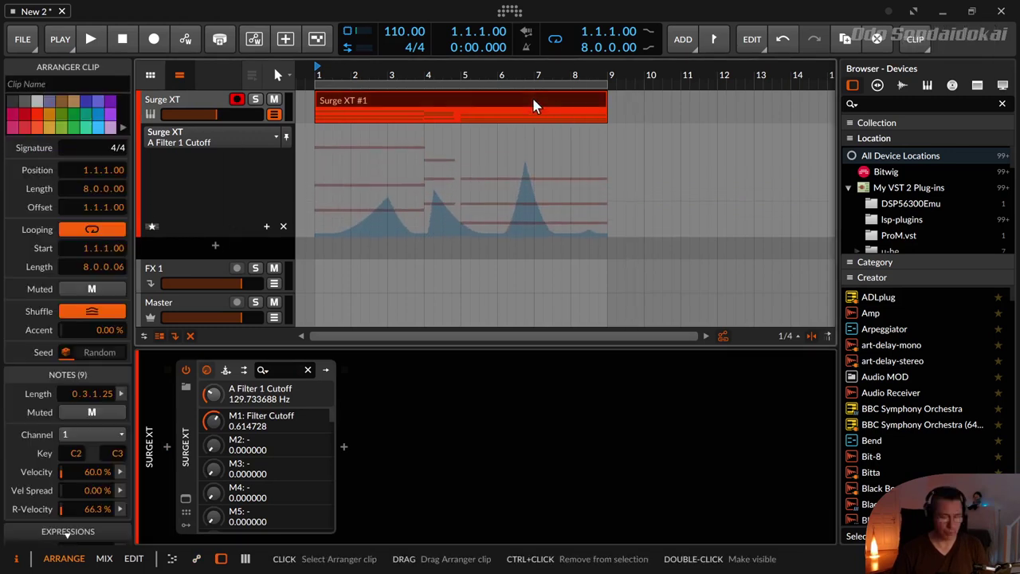
key("z")
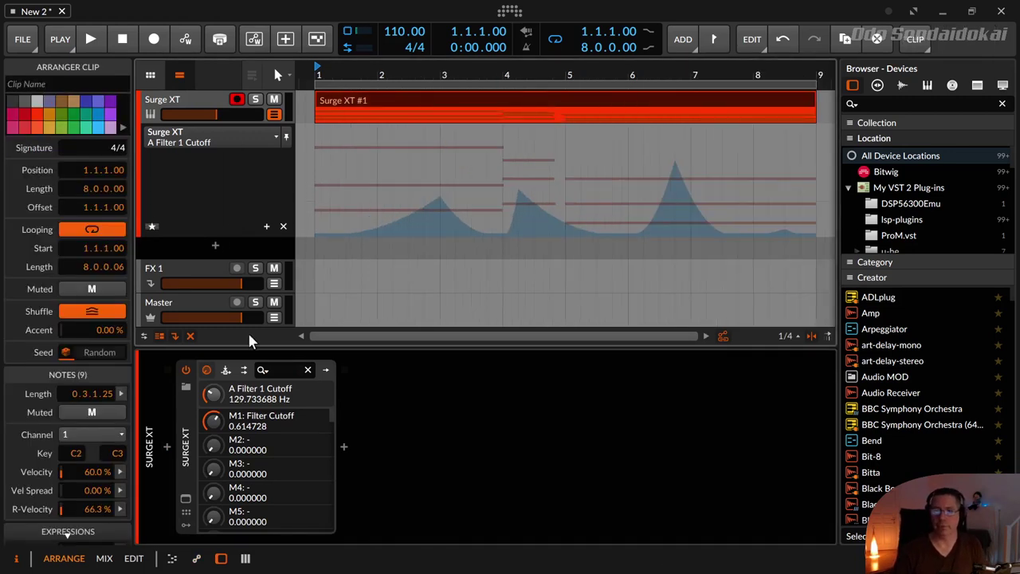
Step: Open the Surge XT window and play the arrangement while raising Filter 1 Cutoff to about 25087.71 Hz, and stop playback
left_click(186, 498)
left_click_drag(346, 96, 548, 262)
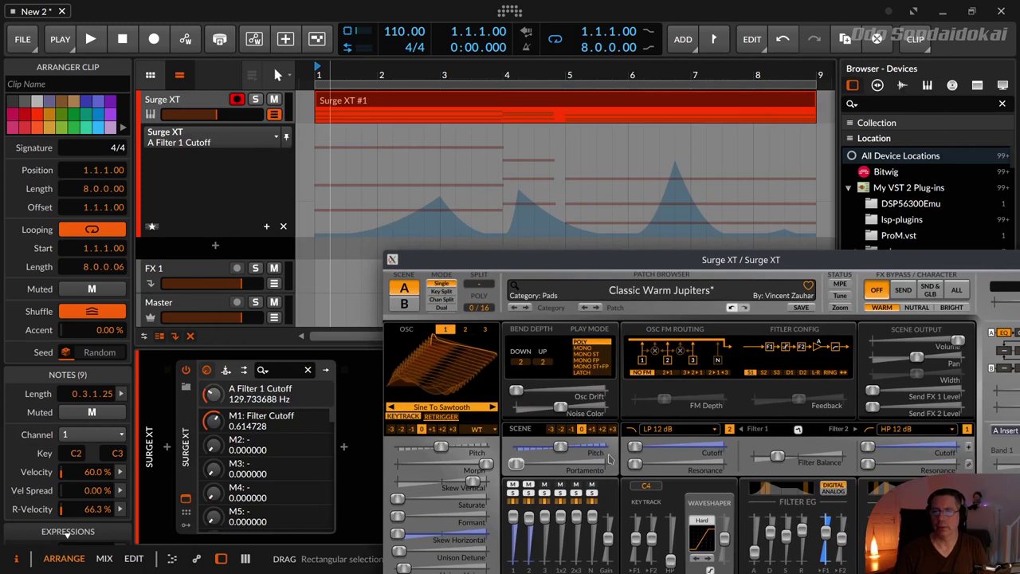
key("space")
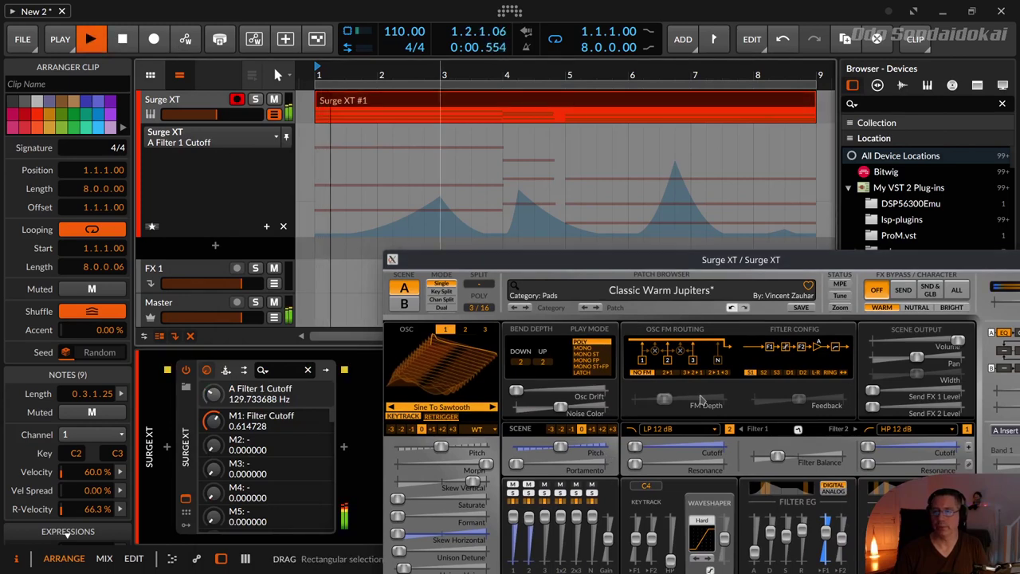
left_click_drag(635, 447, 719, 447)
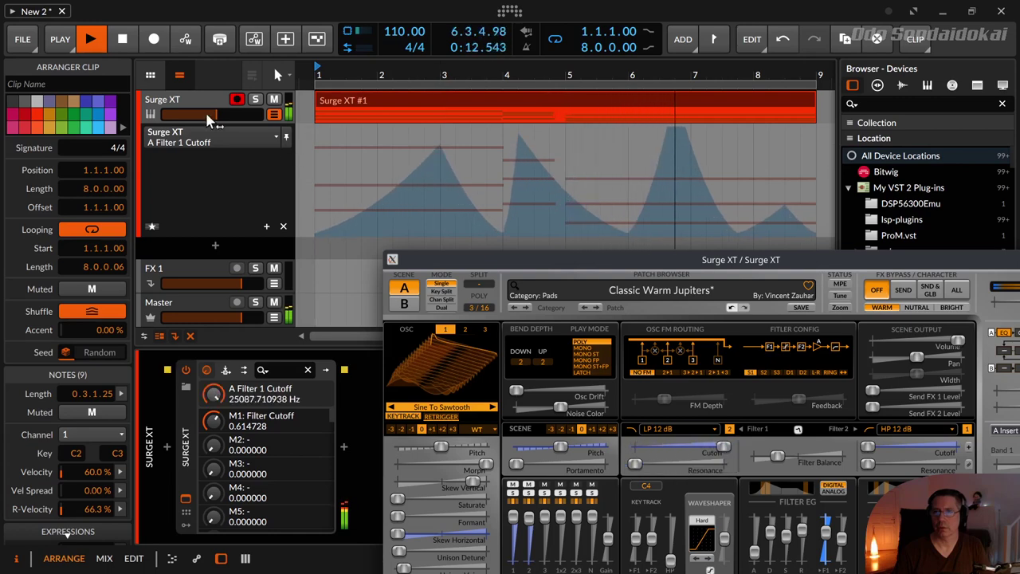
key("space")
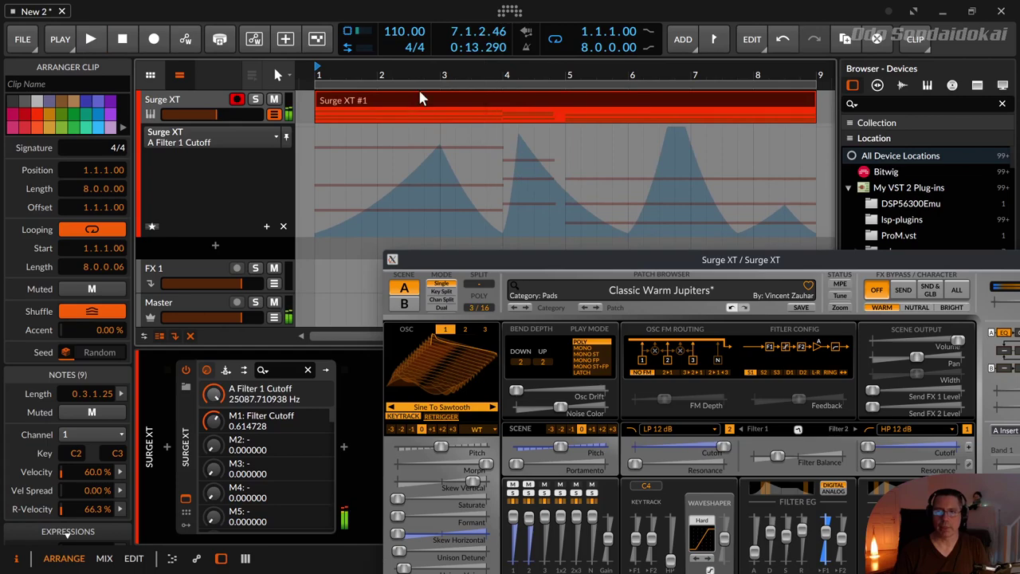
Step: Show the Surge XT #1 clip's automation editor and close the Surge XT window
key("d")
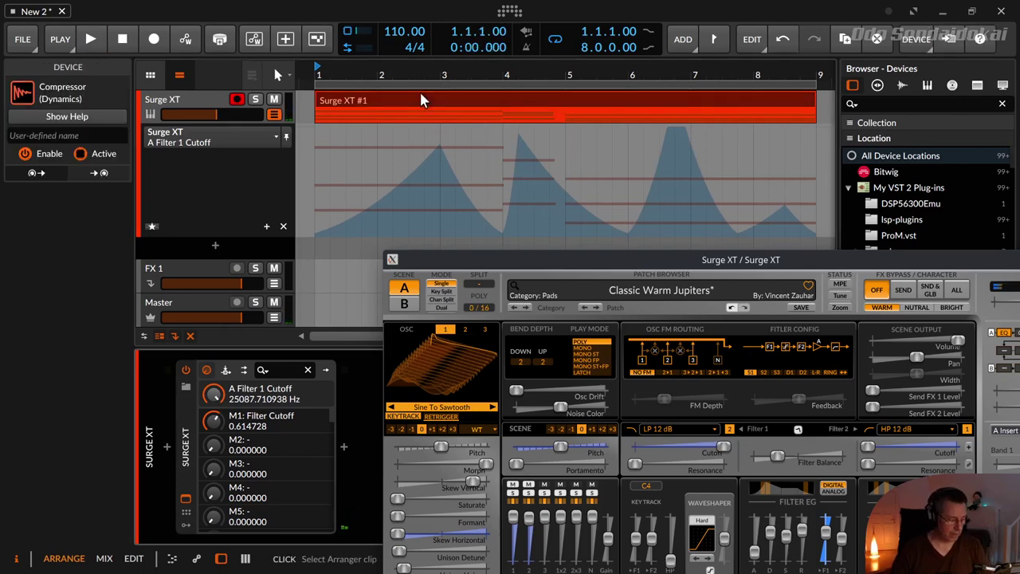
key("e")
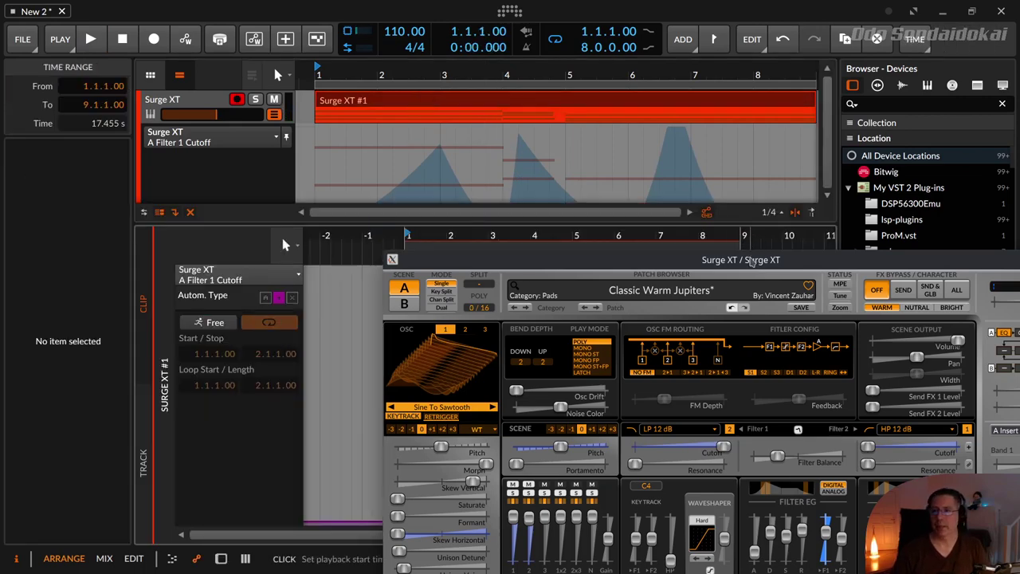
left_click_drag(752, 262, 496, 237)
left_click(834, 235)
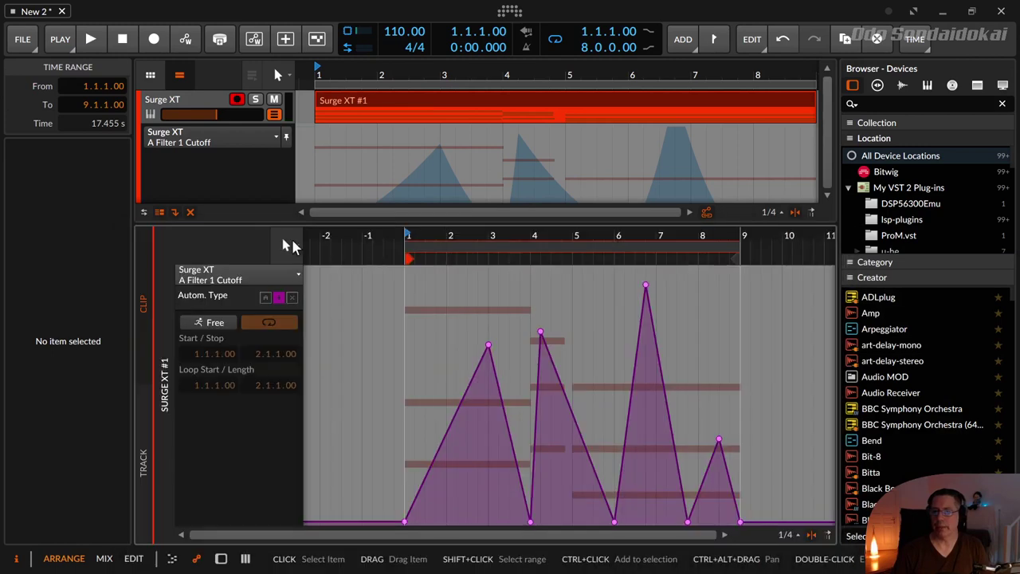
Step: Check the clip's multiplicative Filter 1 Cutoff curve, then return to the additive type and delete all of its points
left_click(291, 297)
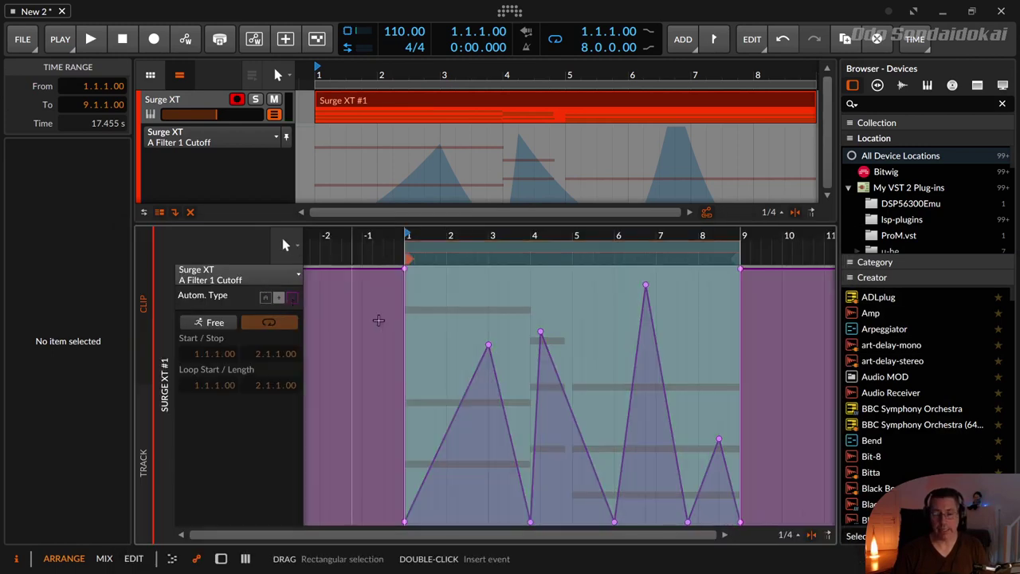
left_click(383, 318)
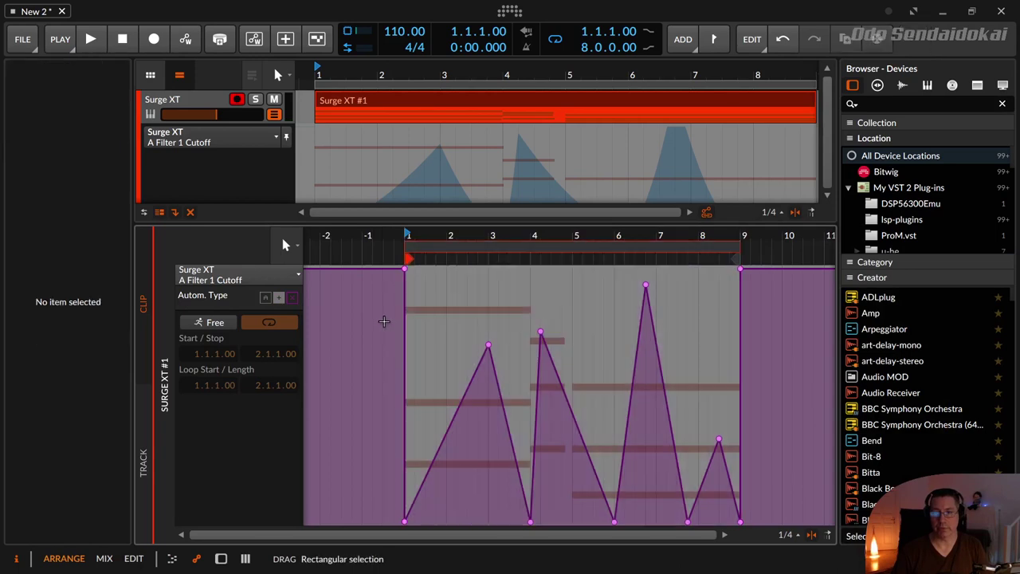
left_click(278, 297)
left_click(416, 341)
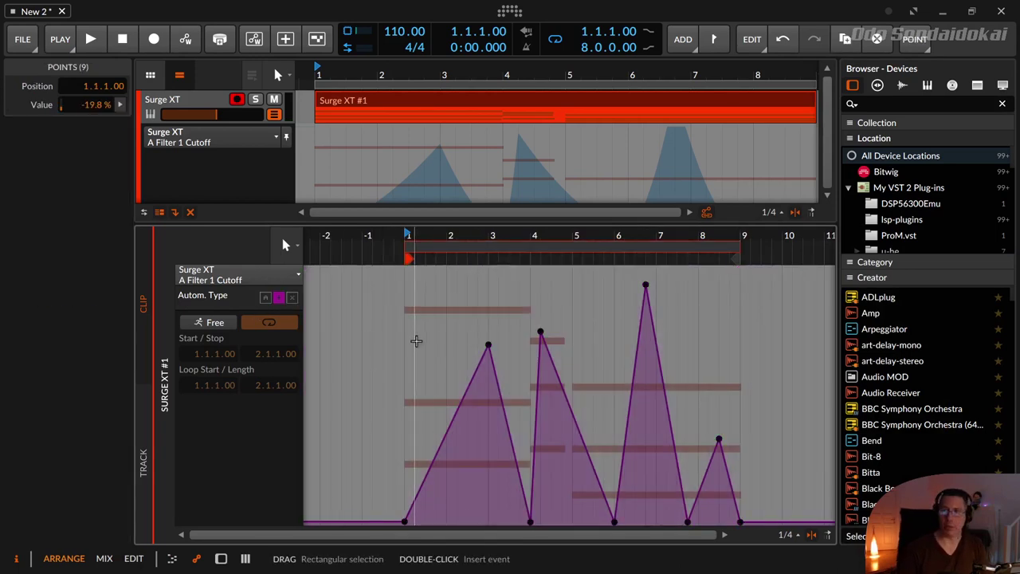
key("Delete")
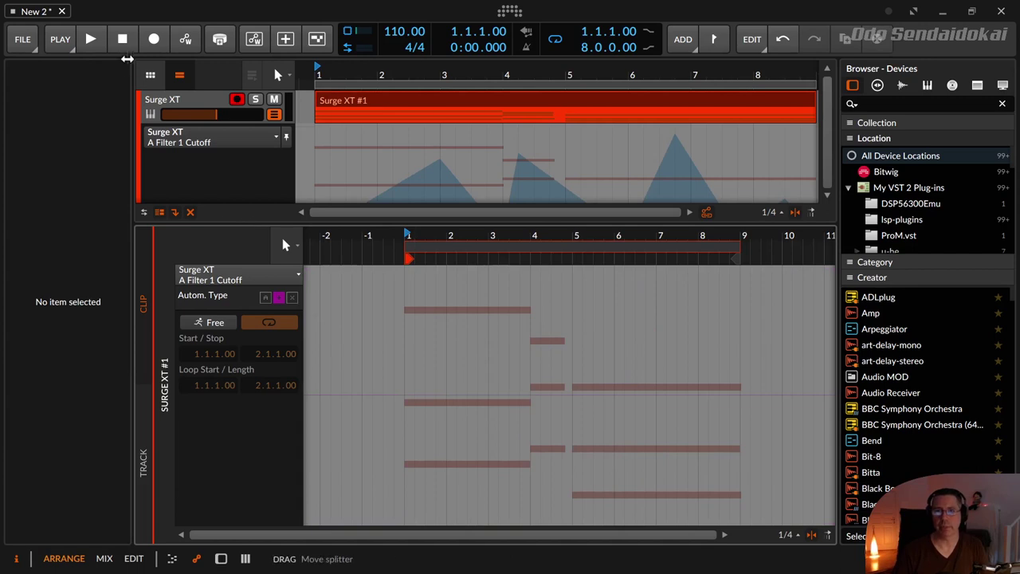
Step: Play the arrangement with the track's devices shown while lowering Filter 1 Cutoff to about 3838.59 Hz, and stop playback
key("space")
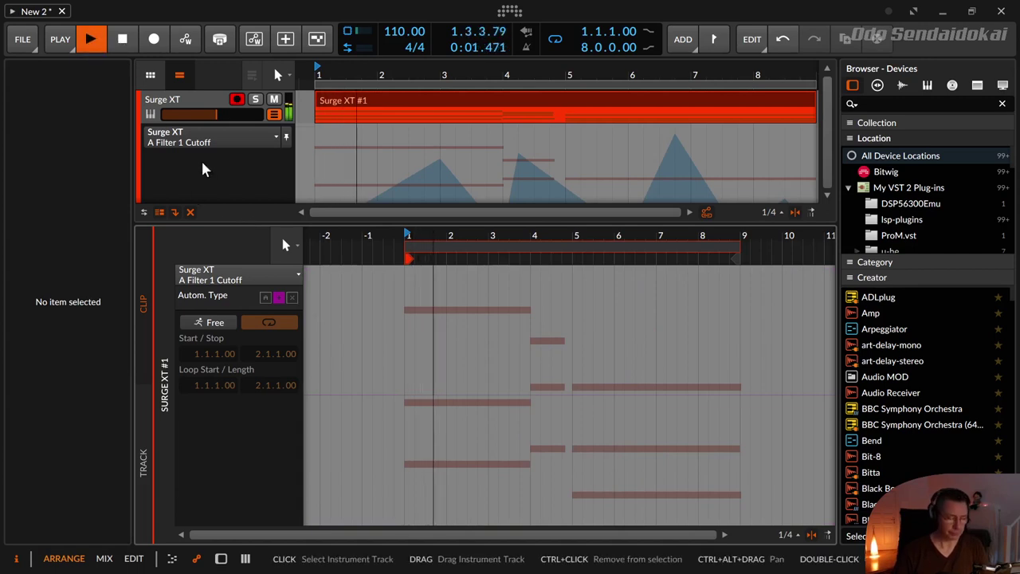
double_click(202, 163)
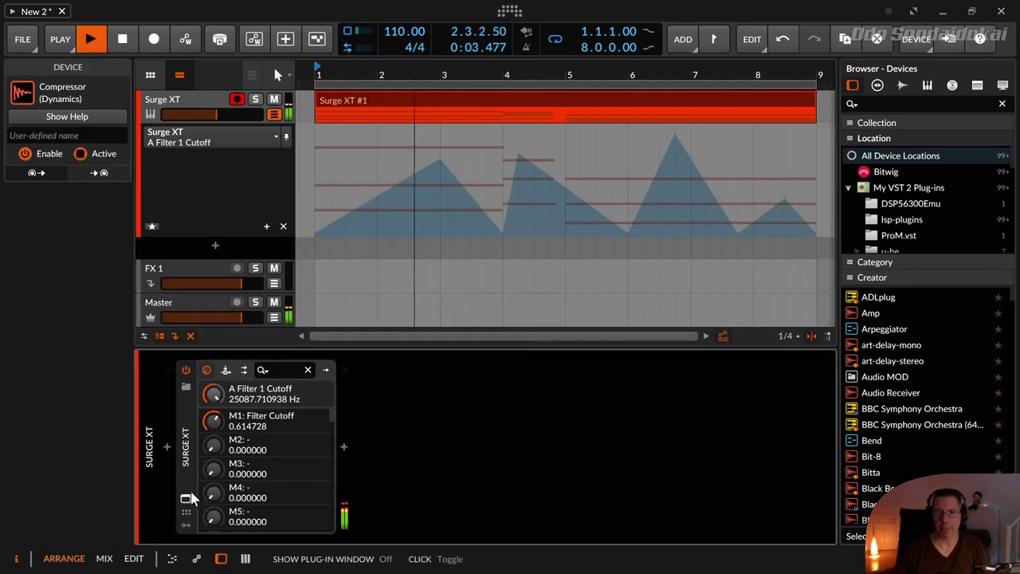
left_click_drag(213, 393, 213, 418)
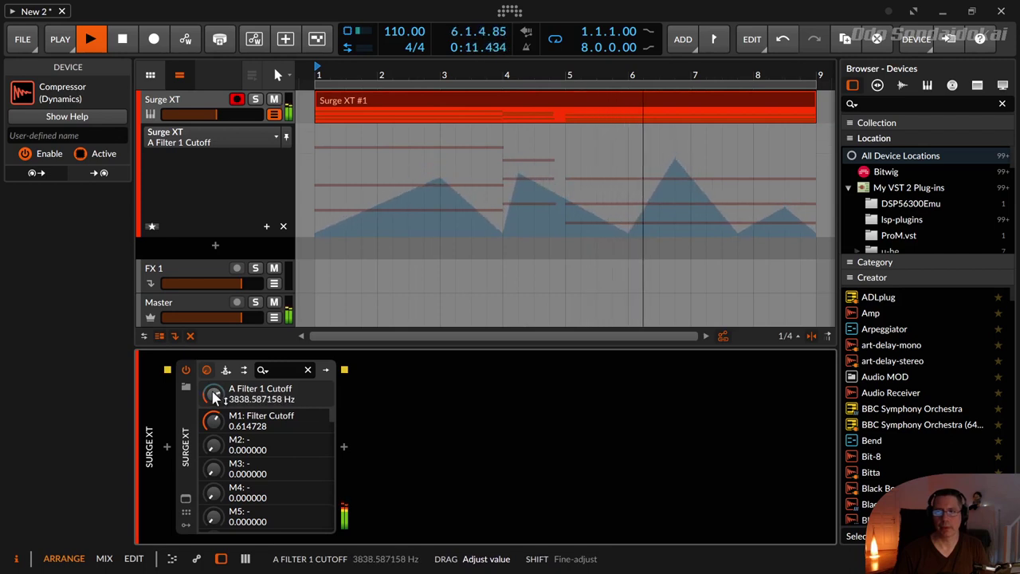
left_click(91, 39)
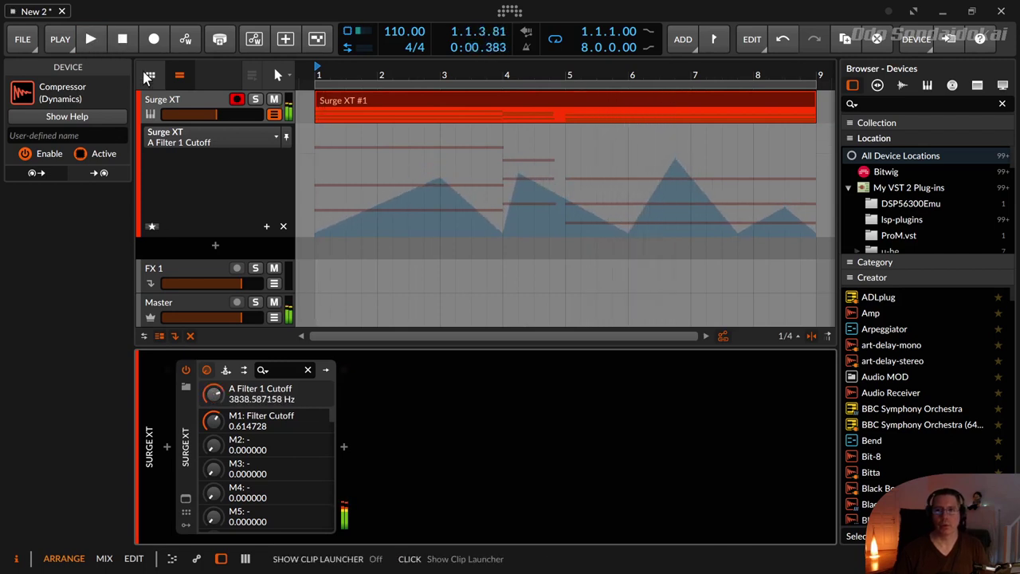
left_click(123, 40)
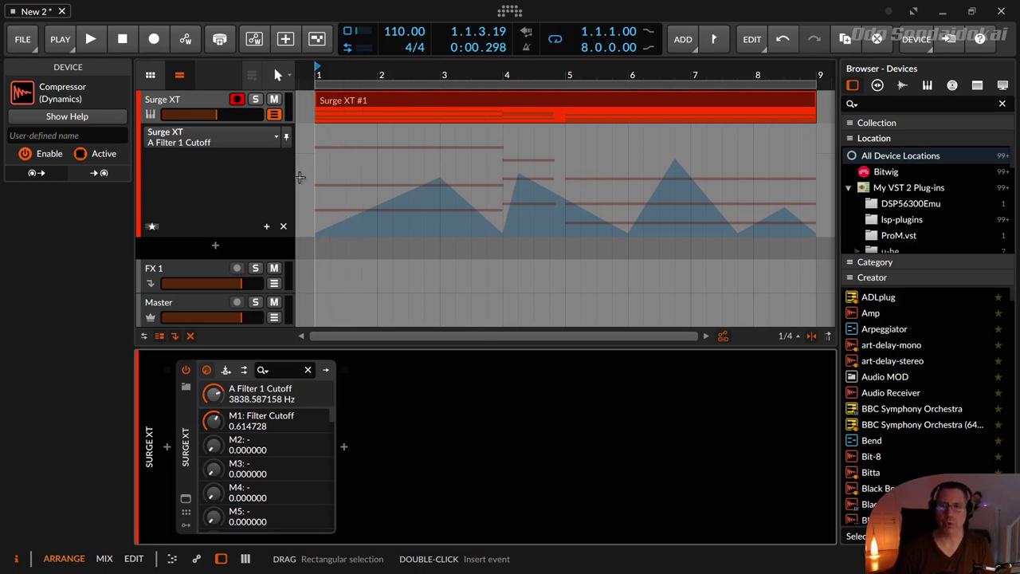
Step: Draw Filter 1 Cutoff track automation from 1.24 % at bar 1 to 88.4 % at bar 3, dipping near 4.2, peaking before bar 6 and ending at about 16.8 %
left_click(317, 233)
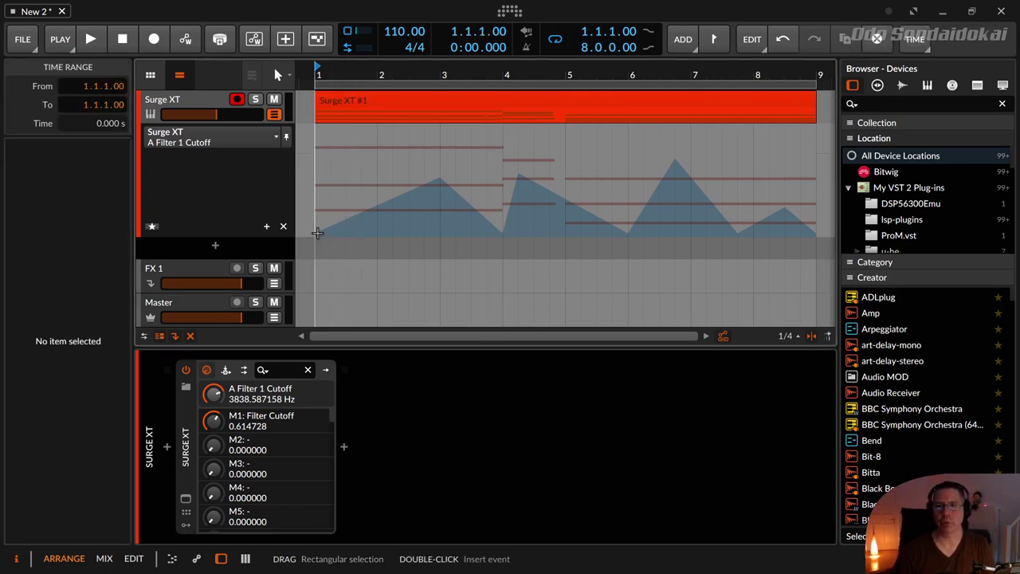
double_click(316, 233)
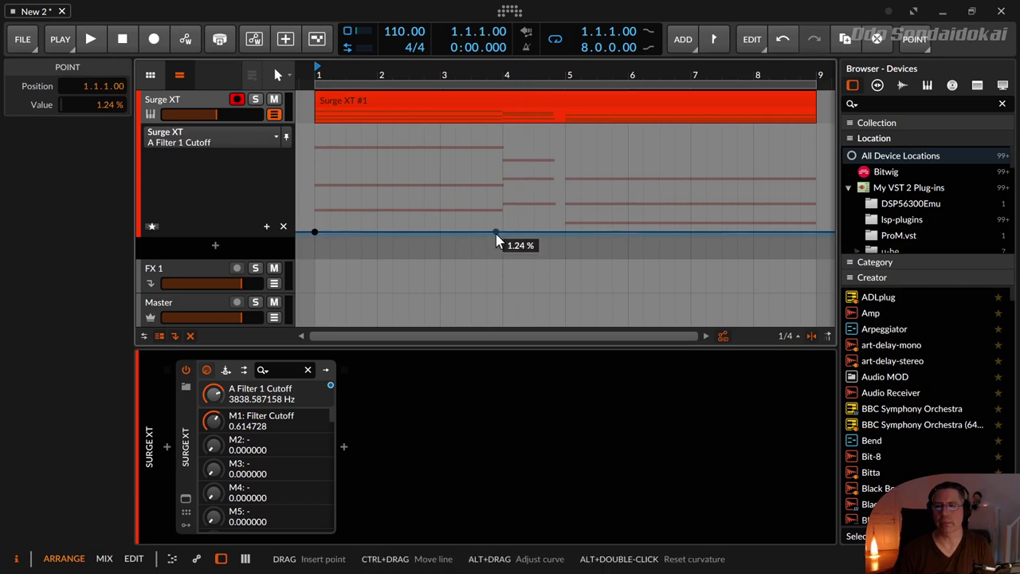
left_click_drag(496, 233, 440, 140)
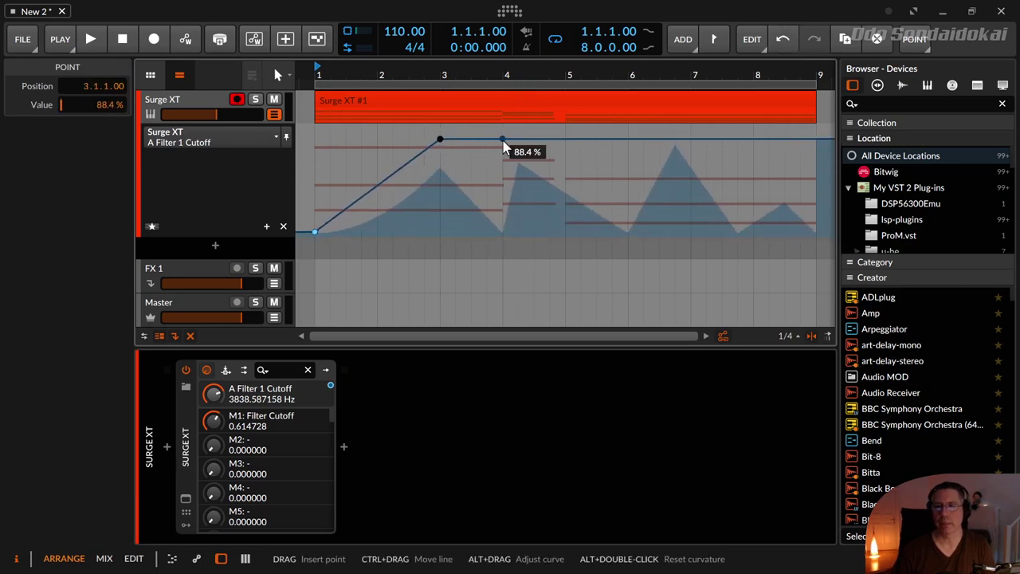
left_click_drag(503, 148, 518, 205)
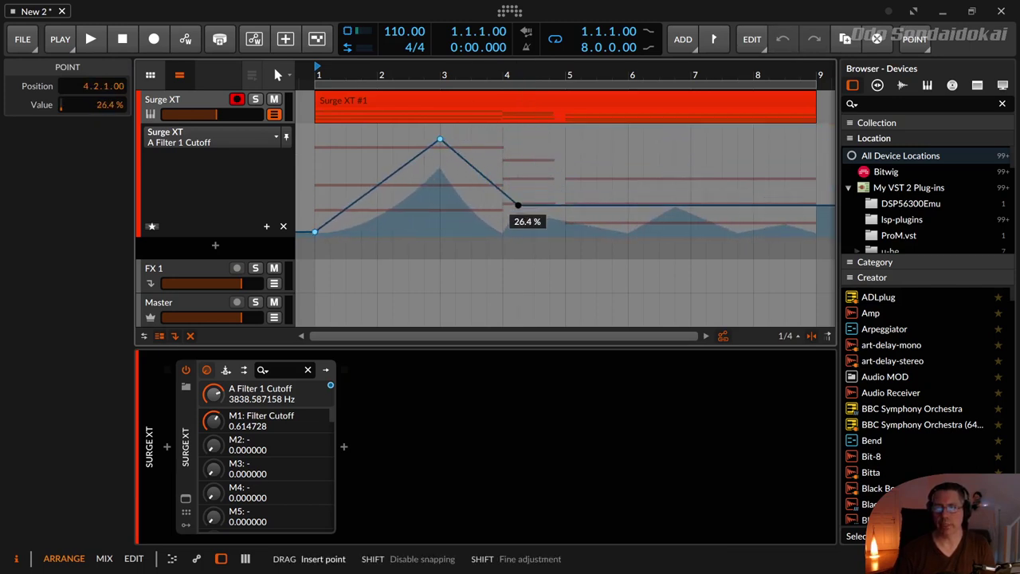
left_click_drag(630, 204, 614, 143)
left_click_drag(738, 144, 738, 217)
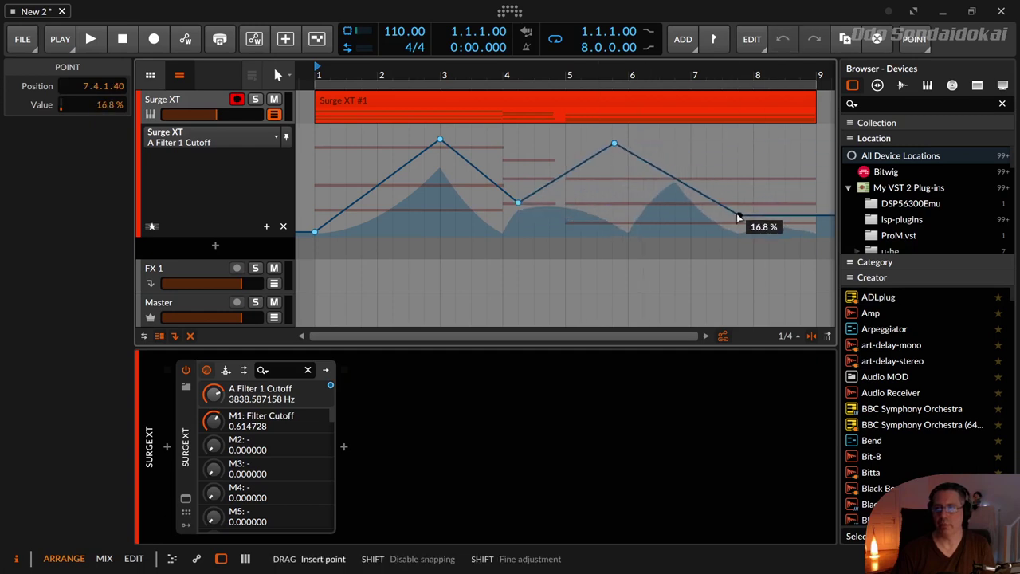
Step: Select all five track automation points and shift them together to a value of about 39.5 %
left_click_drag(310, 128, 749, 254)
mouse_move(75, 104)
left_mouse_down()
mouse_move(75, 91)
mouse_move(79, 105)
left_mouse_up()
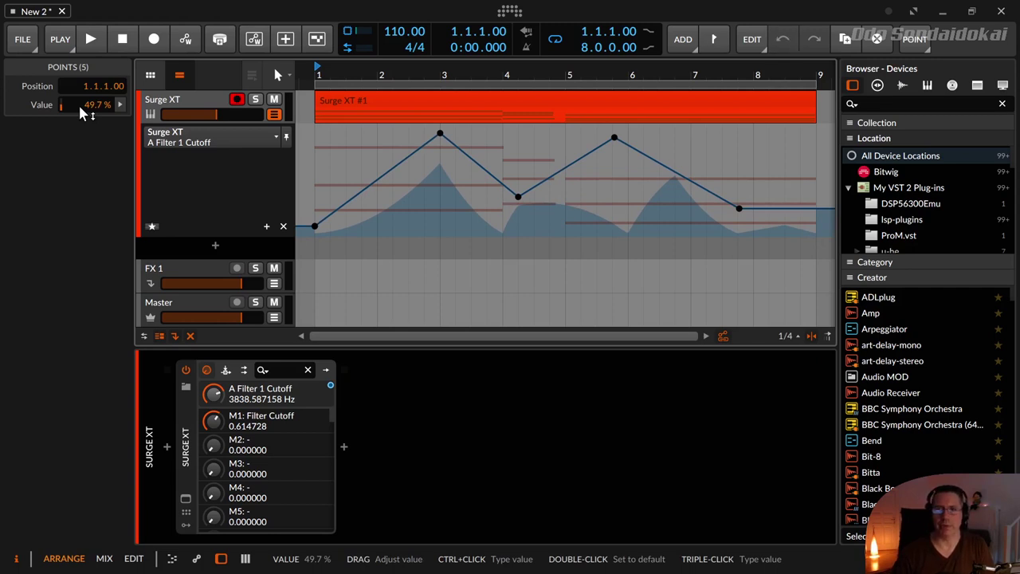
left_click_drag(79, 105, 76, 114)
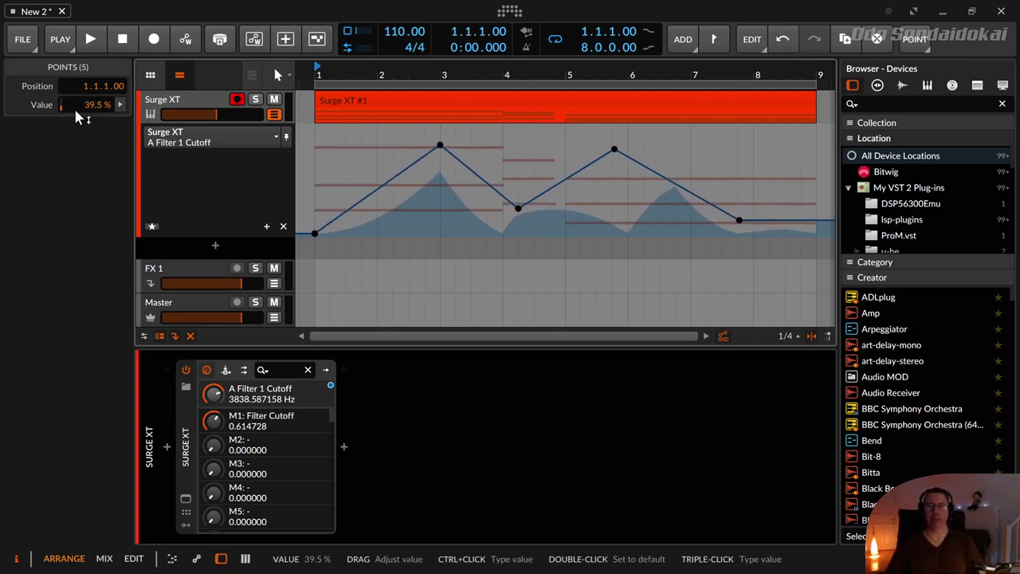